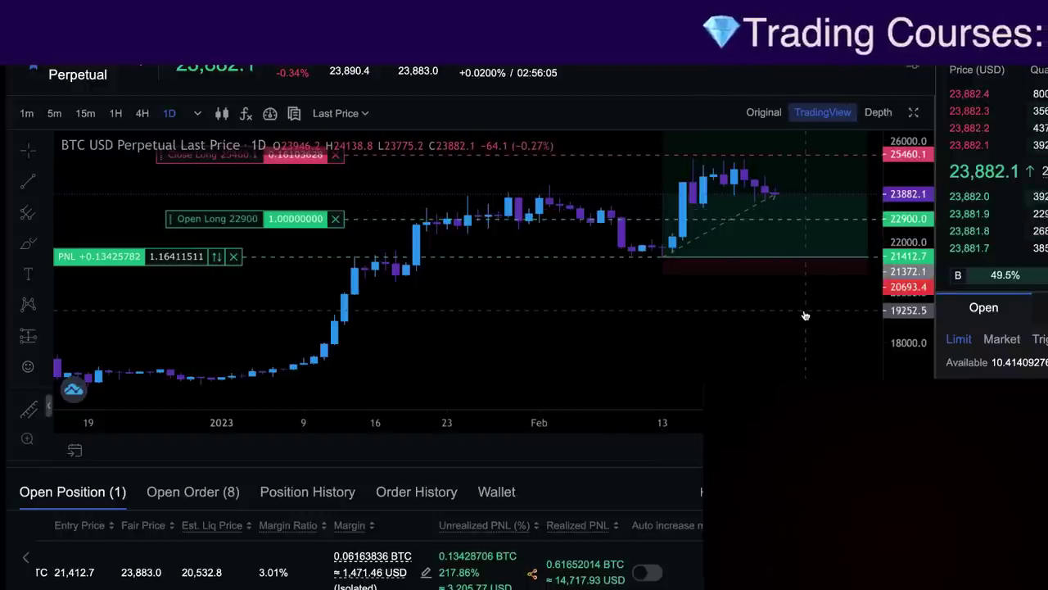
- Pan the daily BTC USD chart toward recent candles and stretch the price scale to enlarge them
left_click_drag(688, 359, 641, 359)
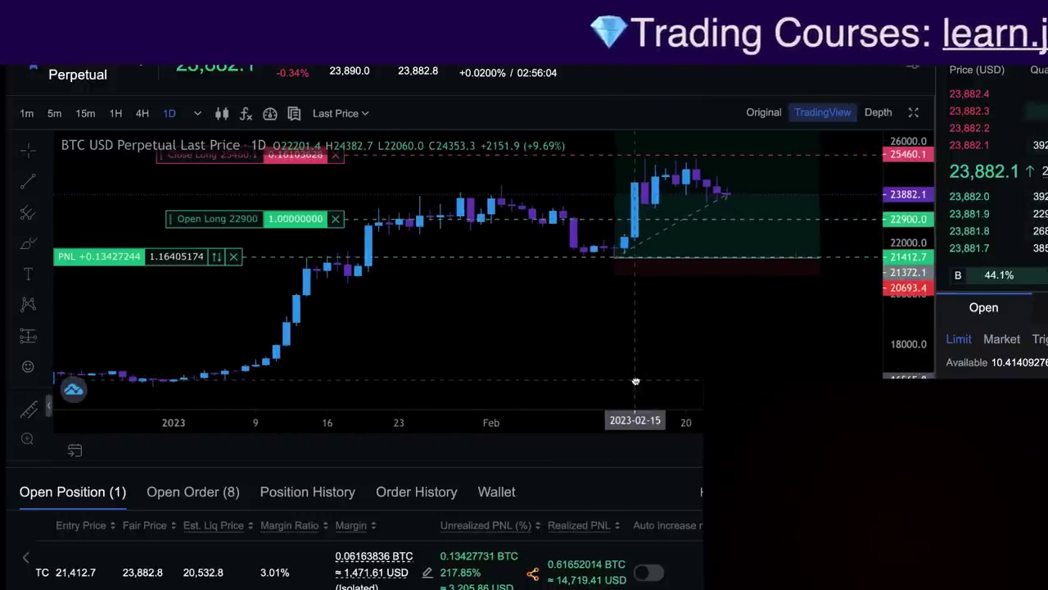
left_click_drag(716, 351, 643, 352)
left_click_drag(906, 360, 773, 384)
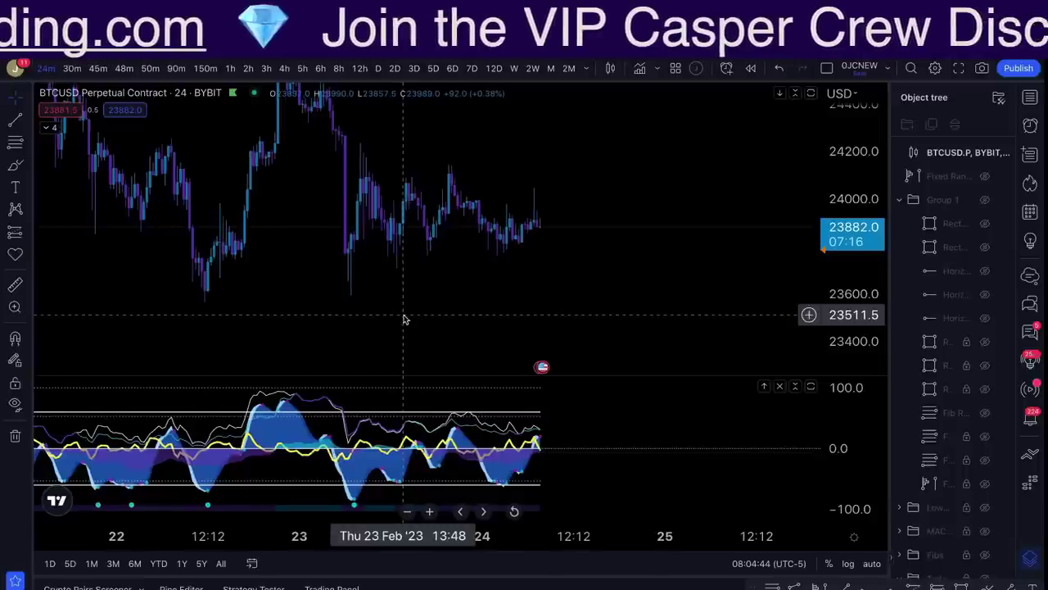
- Scroll back through price history, compress the price scale, and enlarge the oscillator pane
scroll(403, 319, "left", 3)
left_click_drag(862, 219, 860, 294)
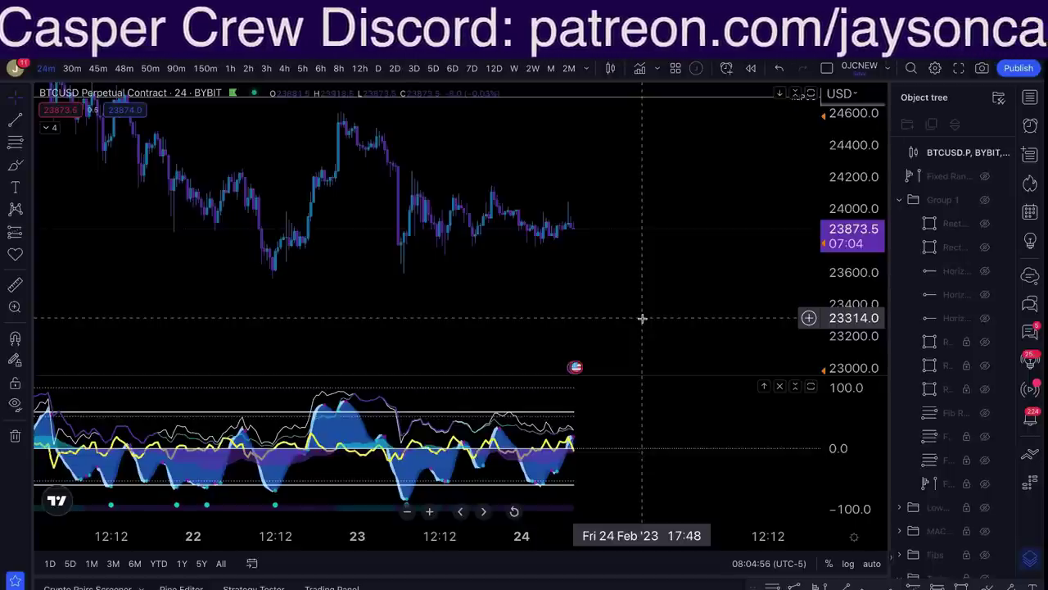
left_click_drag(638, 377, 639, 346)
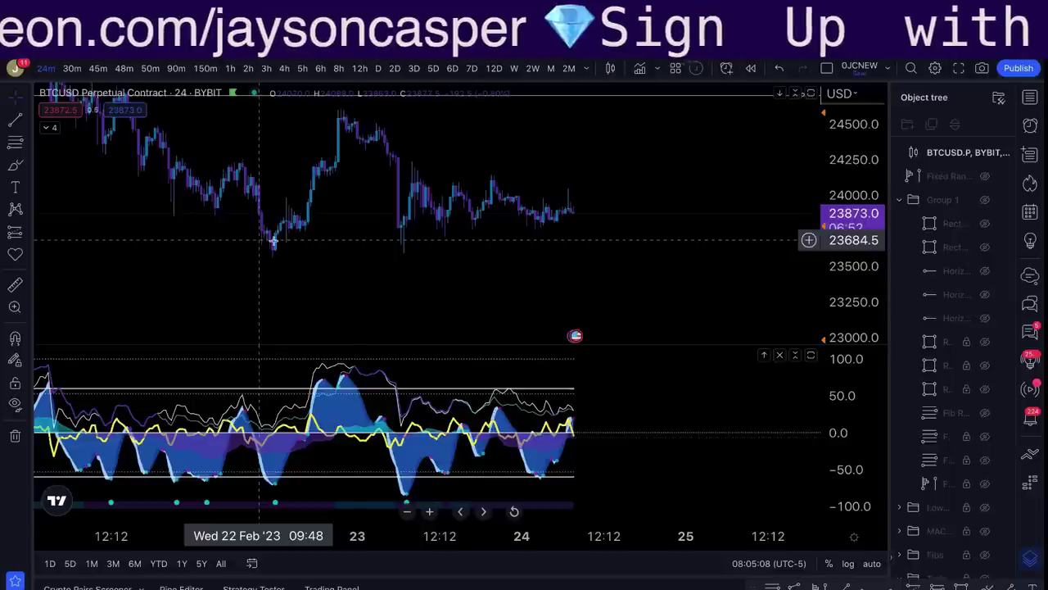
- Draw a descending trend line from the 23 Feb low near 23601 to about 23479
left_click(16, 121)
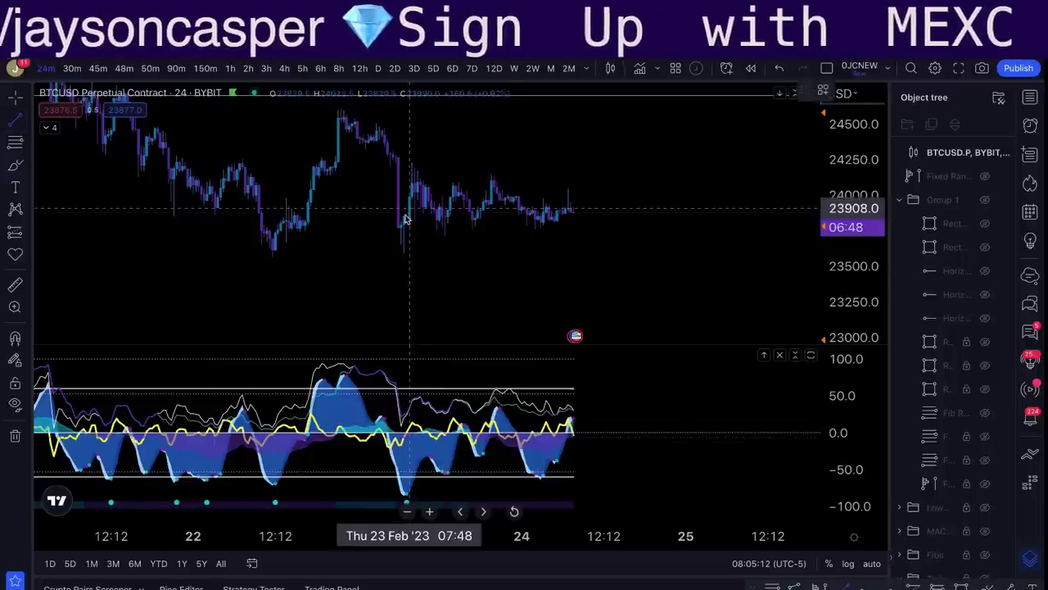
left_click(399, 252)
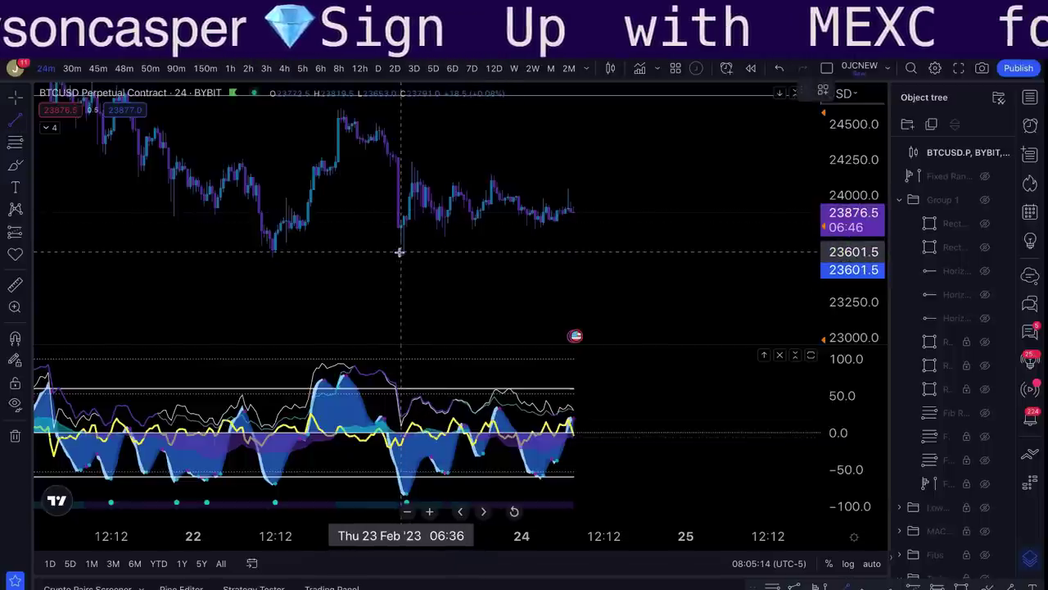
left_click(594, 268)
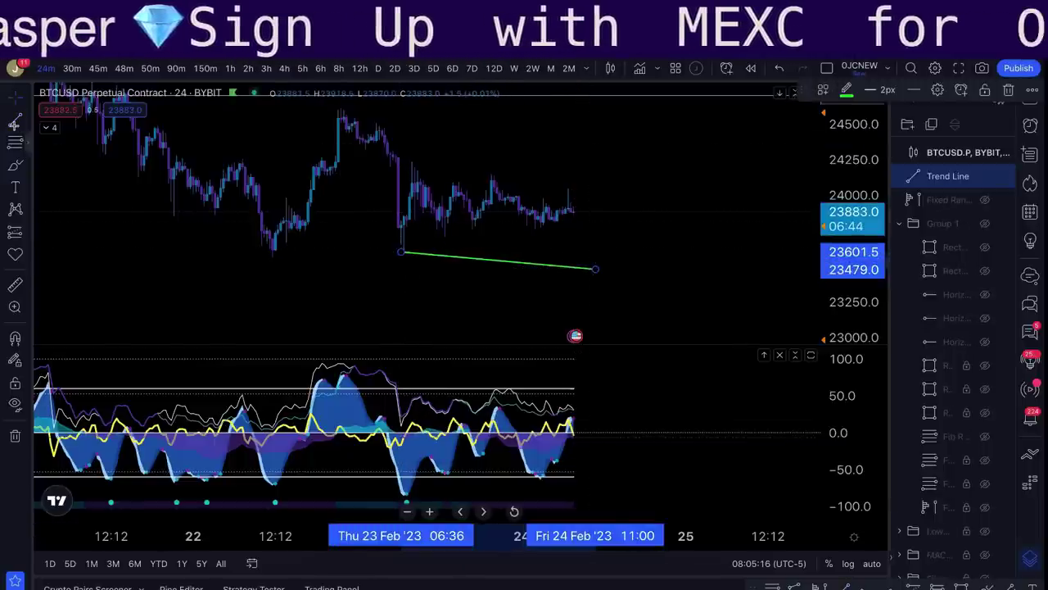
left_click(437, 427)
- Draw a trend line along the oscillator's rising lows, then delete it
key("alt+t")
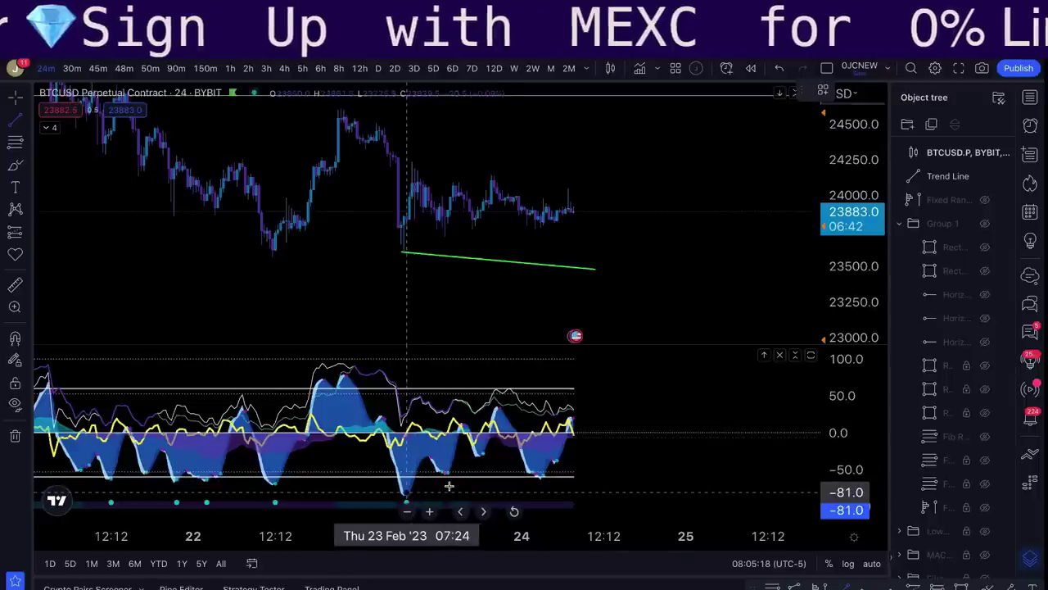
left_click(407, 491)
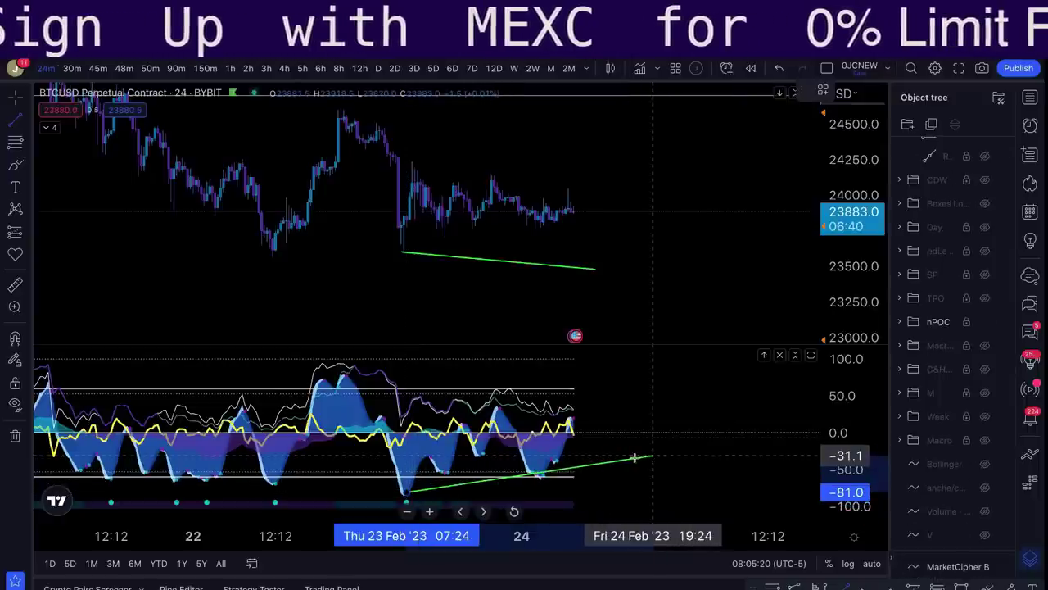
left_click(610, 459)
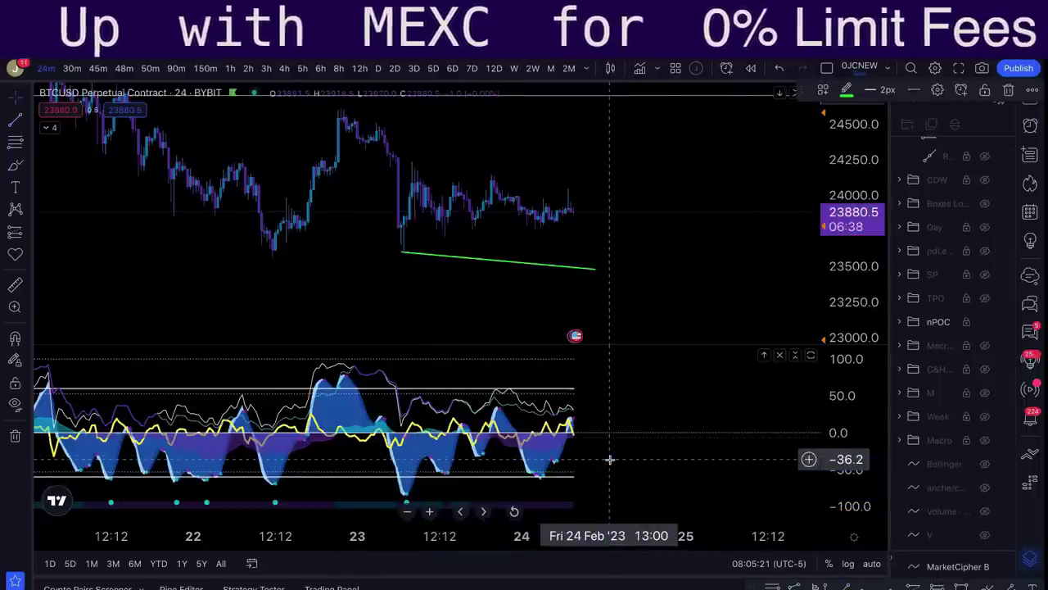
key("Delete")
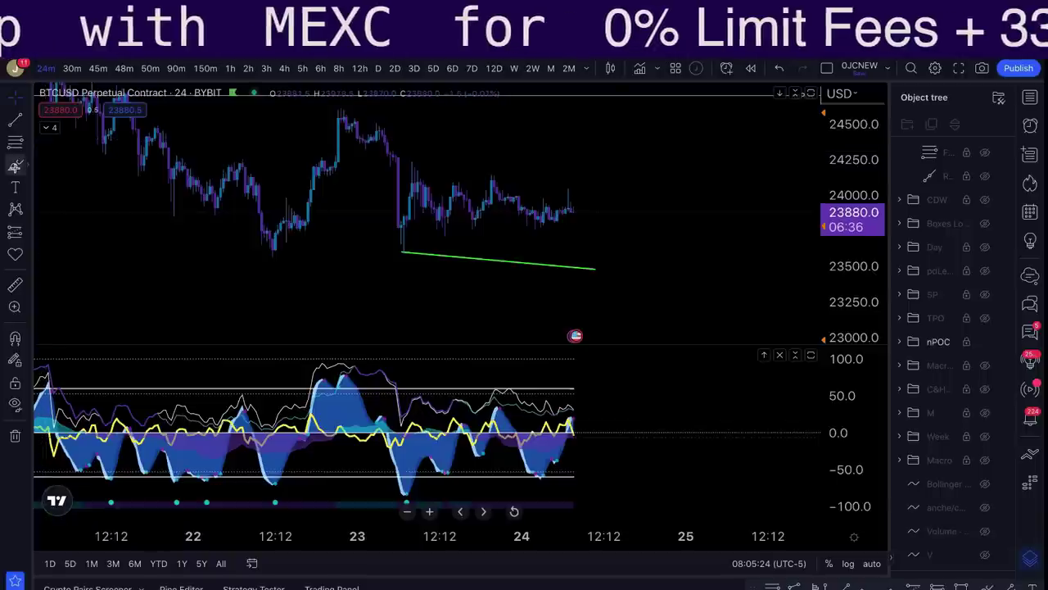
- Brush a projected dip toward the trend line, a straight stroke, and a U-shaped oscillator dip
left_click(14, 164)
mouse_move(568, 205)
left_mouse_down()
mouse_move(580, 256)
mouse_move(594, 262)
mouse_move(627, 201)
left_mouse_up()
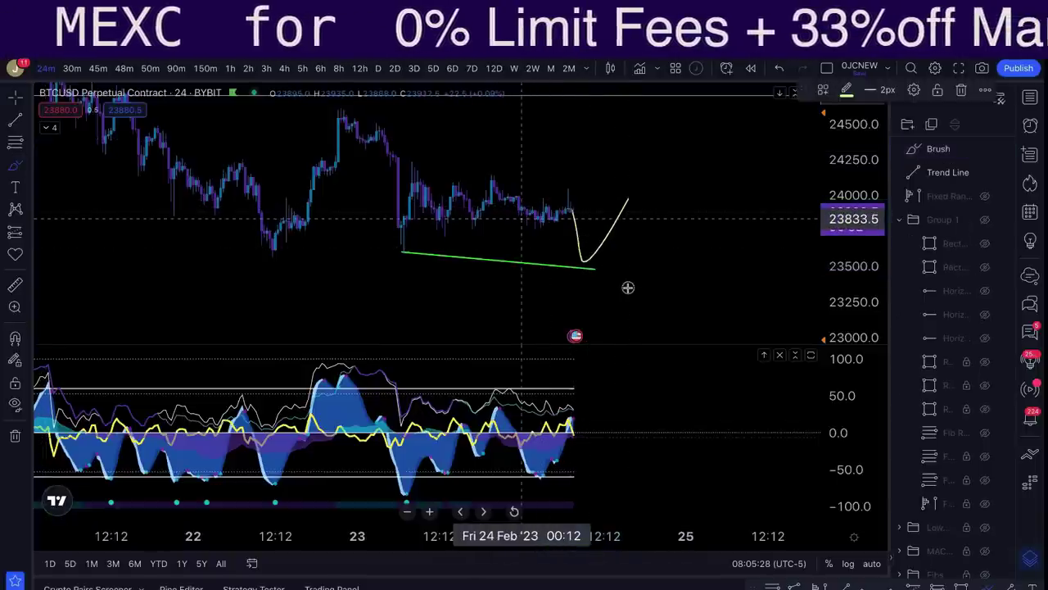
left_click_drag(628, 286, 533, 225)
mouse_move(577, 422)
left_mouse_down()
mouse_move(599, 465)
mouse_move(624, 405)
left_mouse_up()
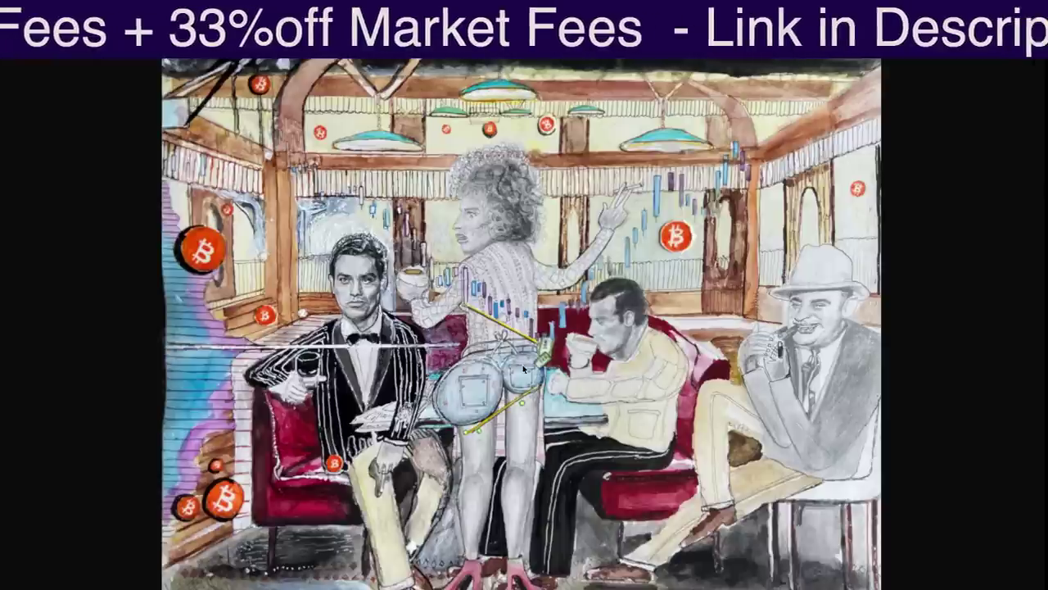
left_click(529, 417)
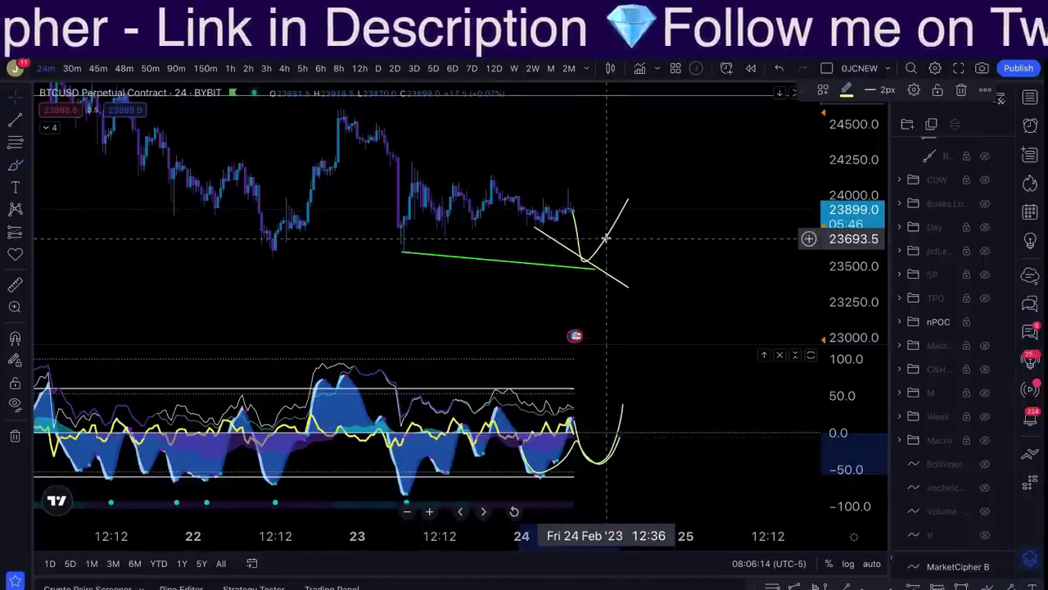
- Remove the curved price projection, the straight white line and the green trend line
key("ctrl+z")
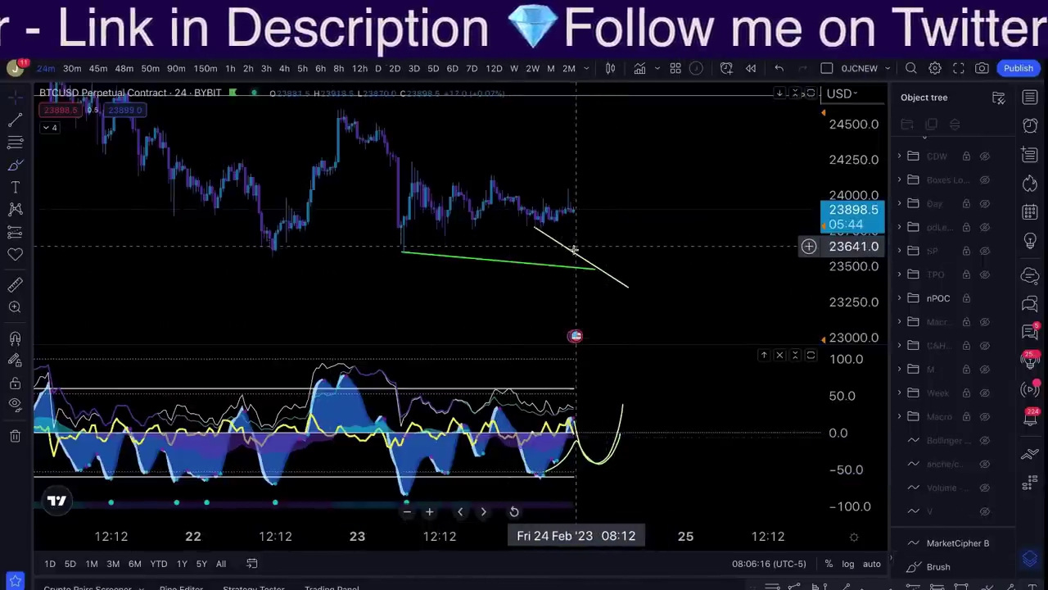
left_click(574, 254)
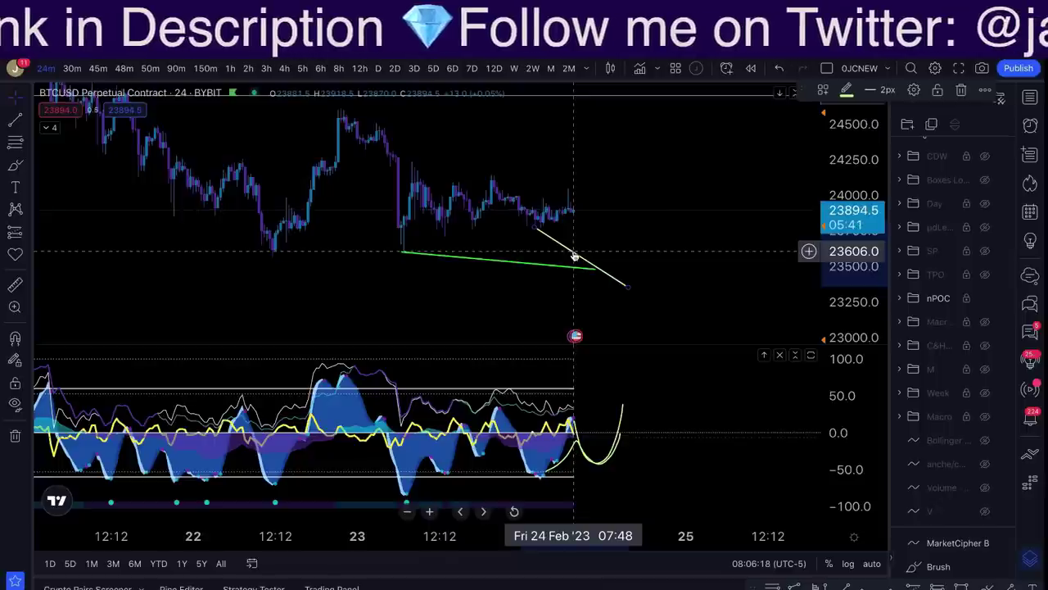
key("Delete")
left_click(567, 267)
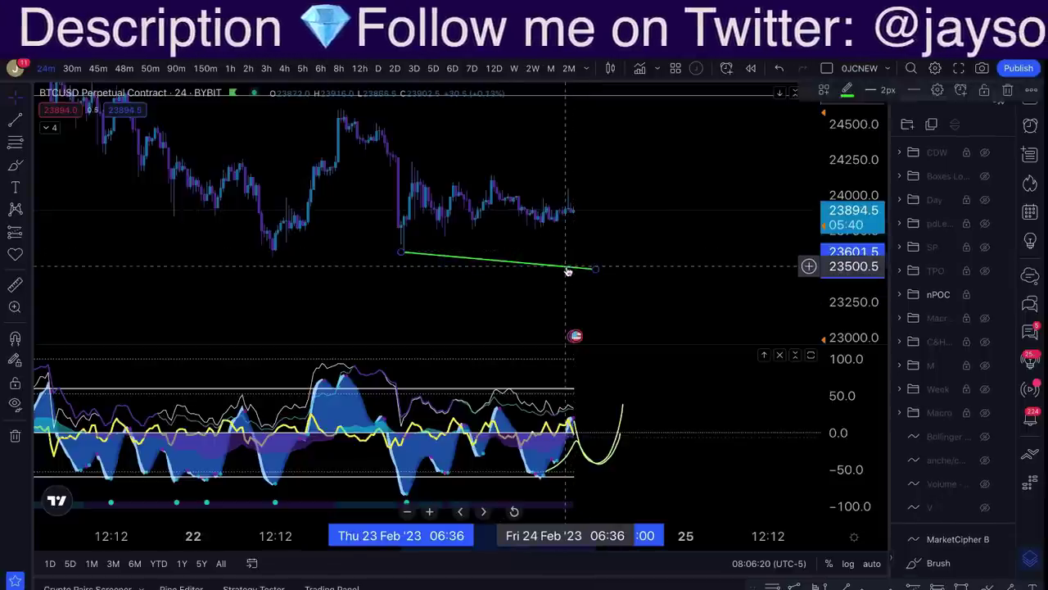
key("Delete")
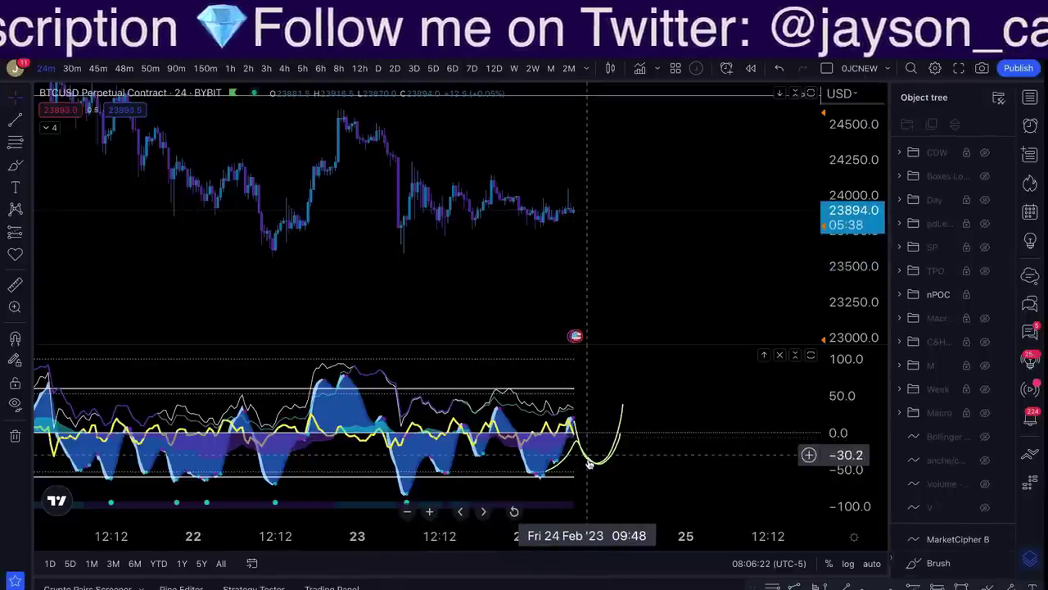
left_click_drag(588, 463, 591, 458)
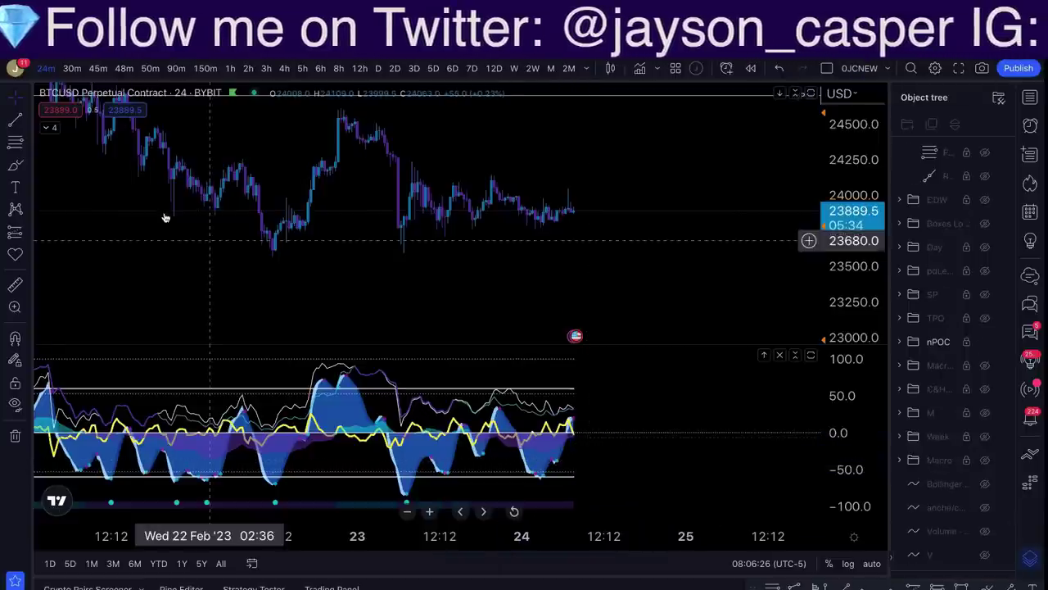
- Brush an ellipse around recent price action, discard the extra stroke, then delete the ellipse
left_click(15, 165)
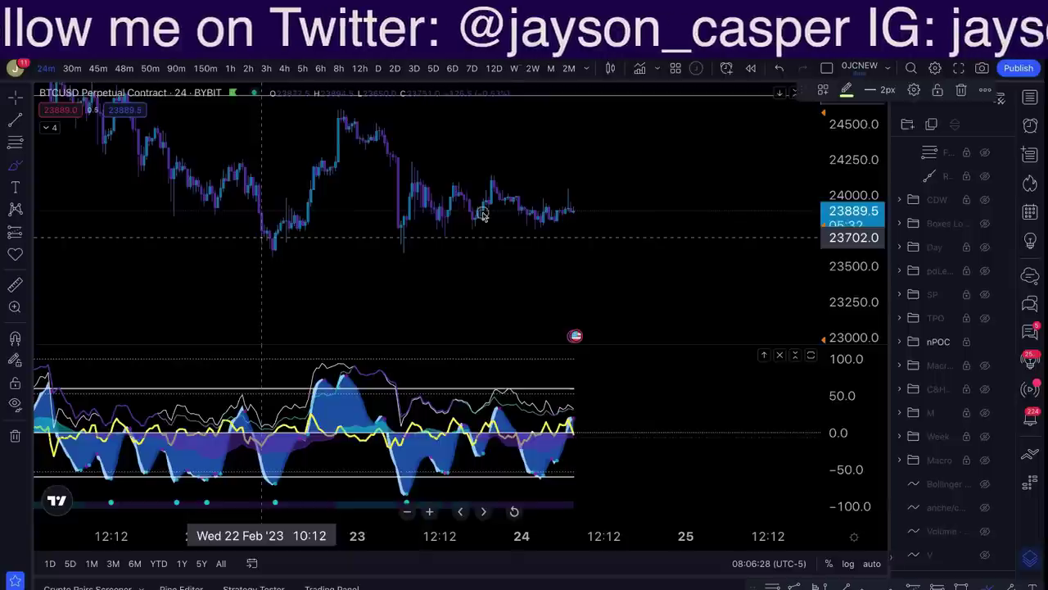
mouse_move(279, 240)
left_mouse_down()
mouse_move(543, 246)
mouse_move(226, 270)
mouse_move(363, 218)
left_mouse_up()
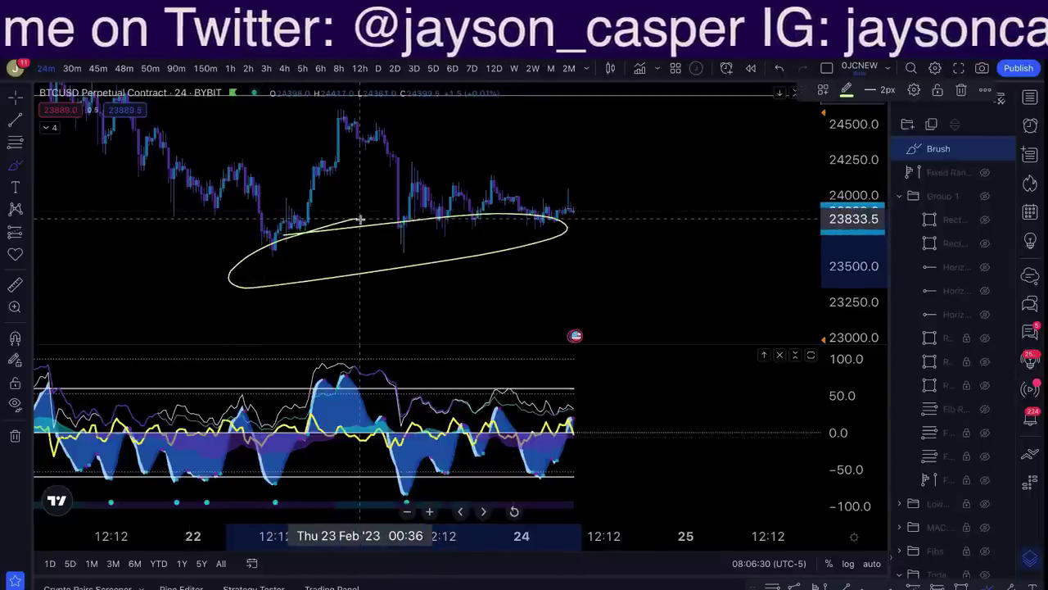
mouse_move(393, 152)
left_mouse_down()
mouse_move(459, 150)
mouse_move(598, 173)
mouse_move(398, 168)
mouse_move(430, 156)
left_mouse_up()
key("Escape")
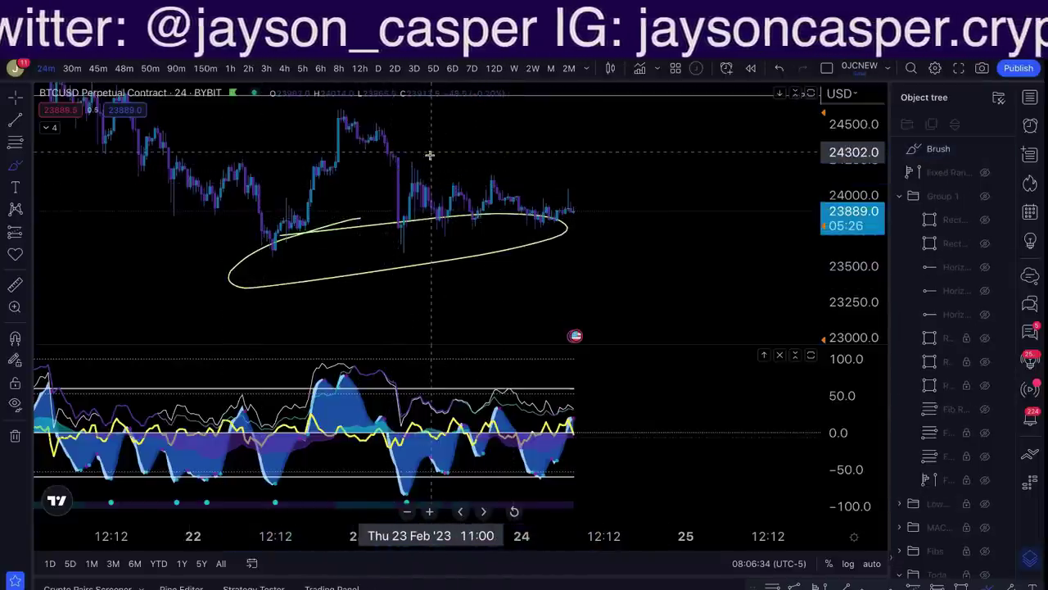
left_click(364, 227)
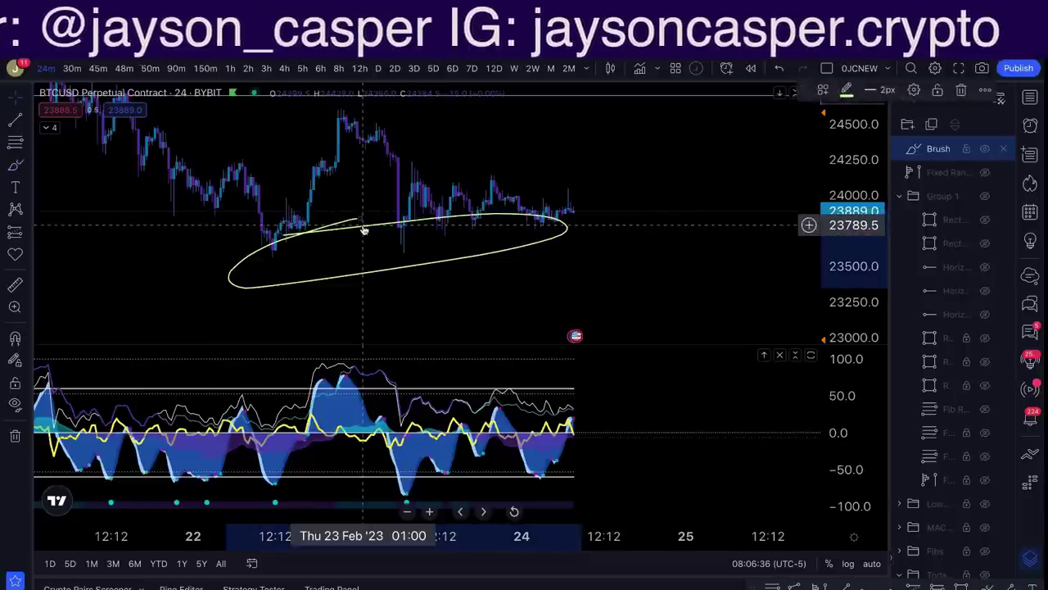
key("Delete")
scroll(609, 276, "down", 5)
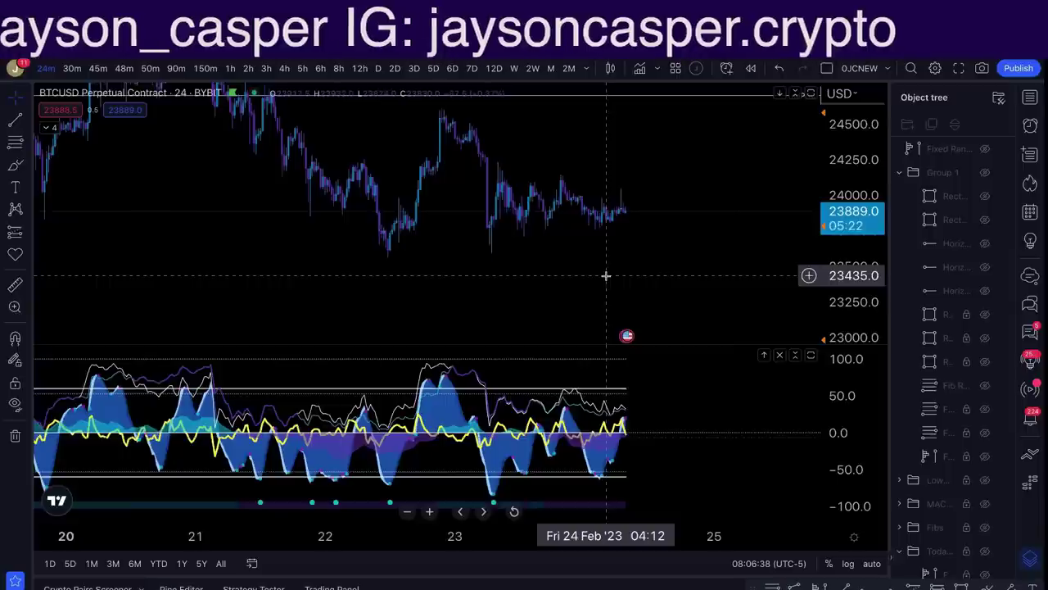
- Pan and zoom out the chart to show history back to the 17th
scroll(614, 275, "right", 3)
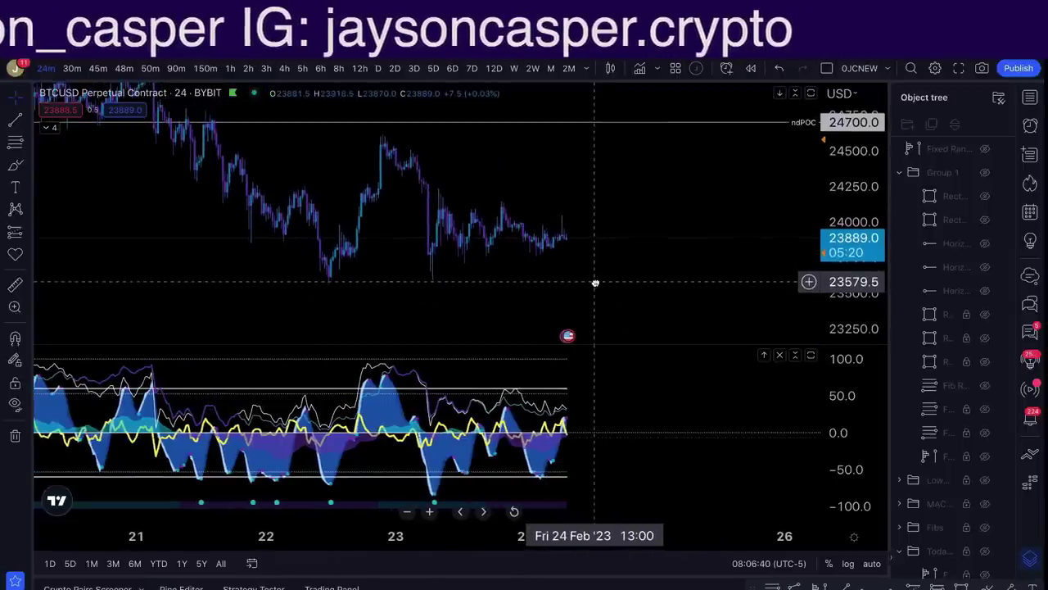
scroll(595, 281, "down", 4)
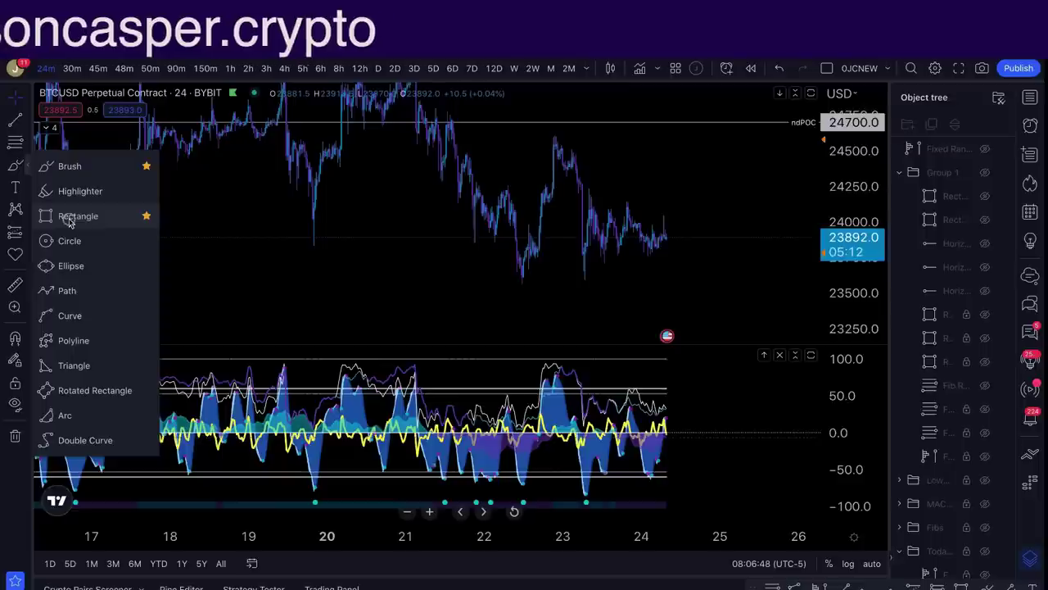
- Draw a support rectangle spanning about 23600 down to 23300
left_click(71, 219)
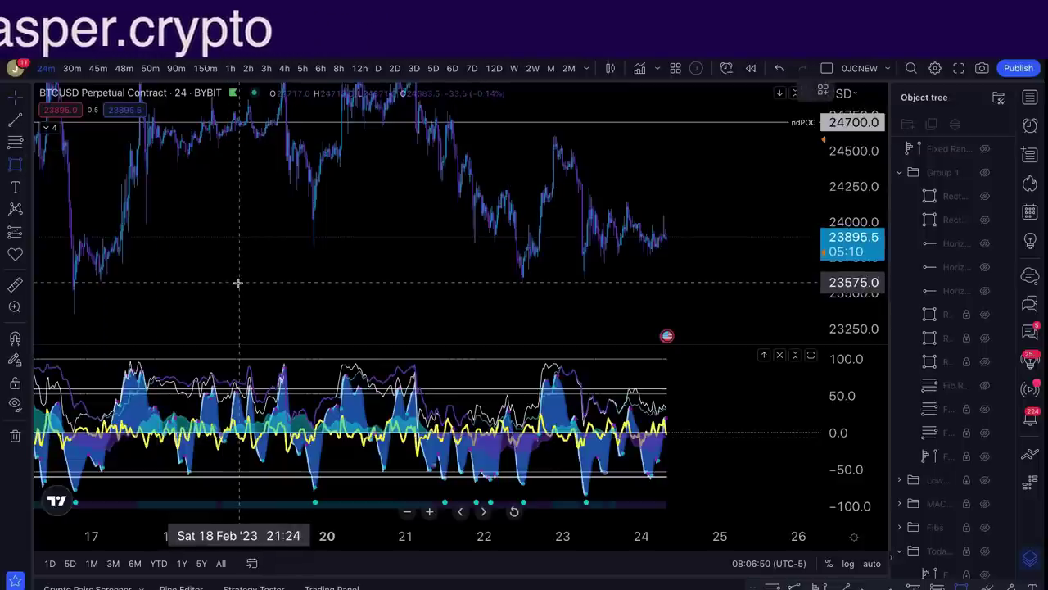
left_click_drag(238, 280, 704, 320)
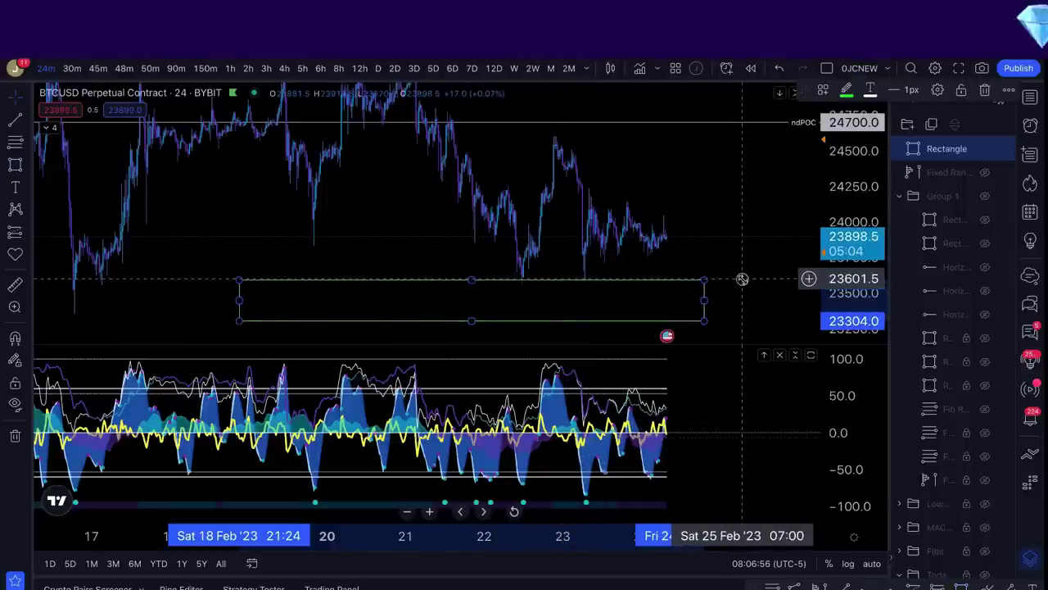
left_click_drag(688, 246, 582, 201)
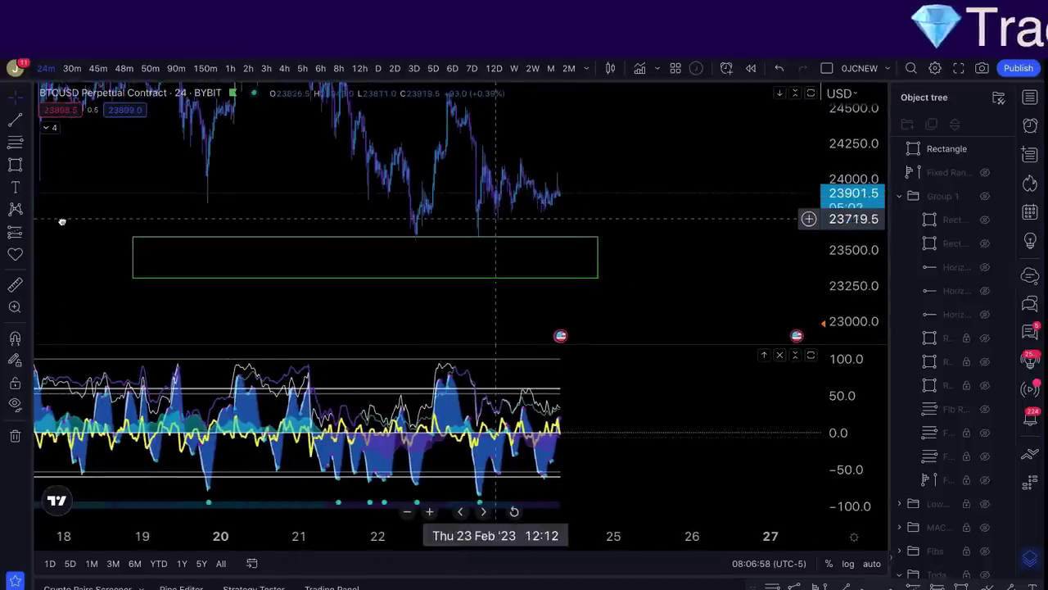
- Brush a price drop into the box, an oscillator hook and a line under oscillator lows
left_click(28, 168)
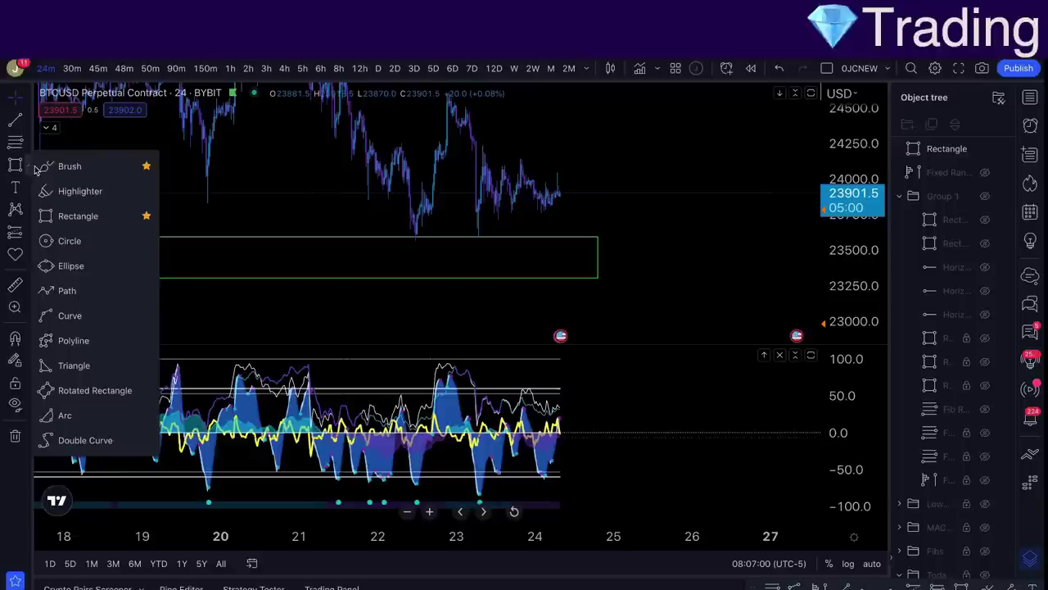
left_click(63, 168)
left_click_drag(559, 192, 576, 254)
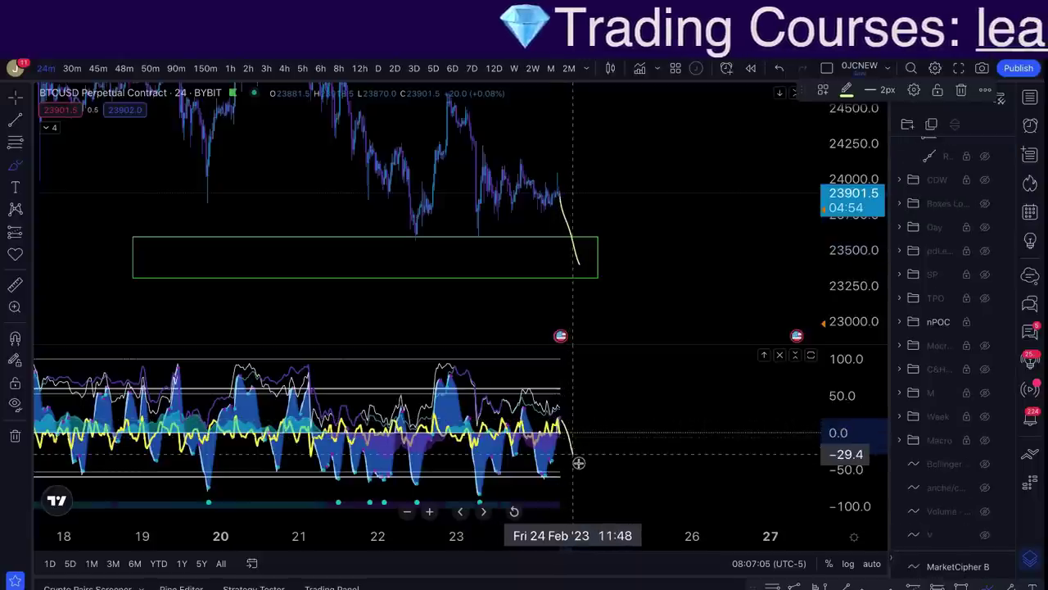
left_click_drag(575, 460, 611, 424)
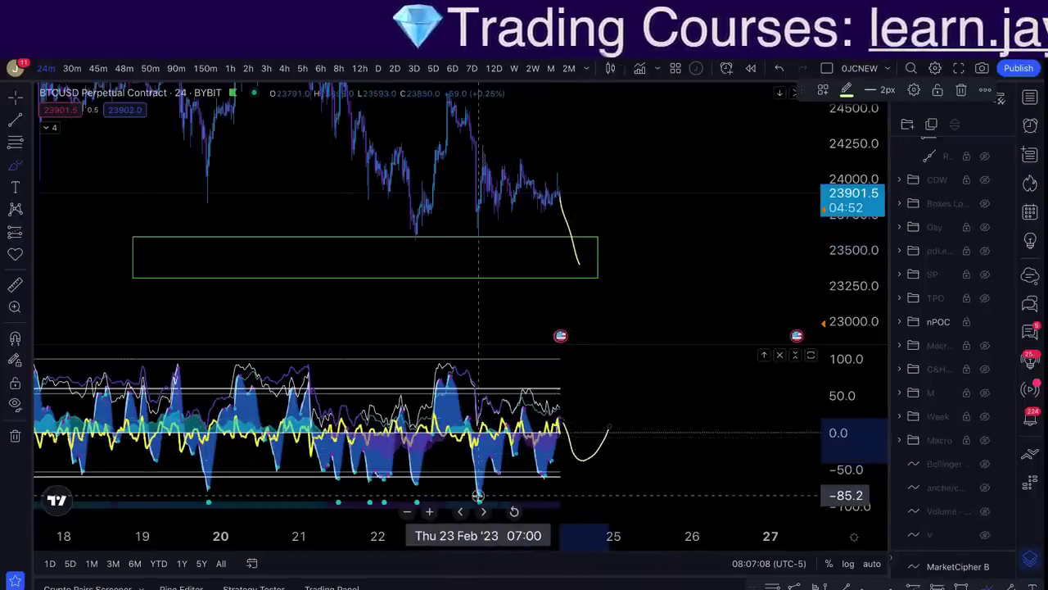
left_click_drag(489, 493, 645, 440)
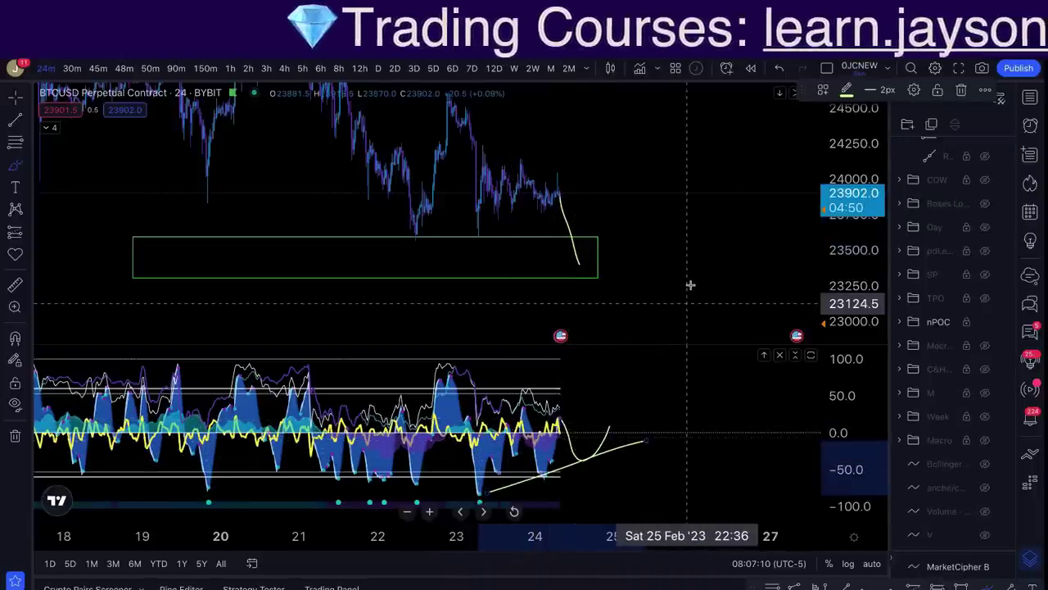
scroll(691, 284, "up", 3)
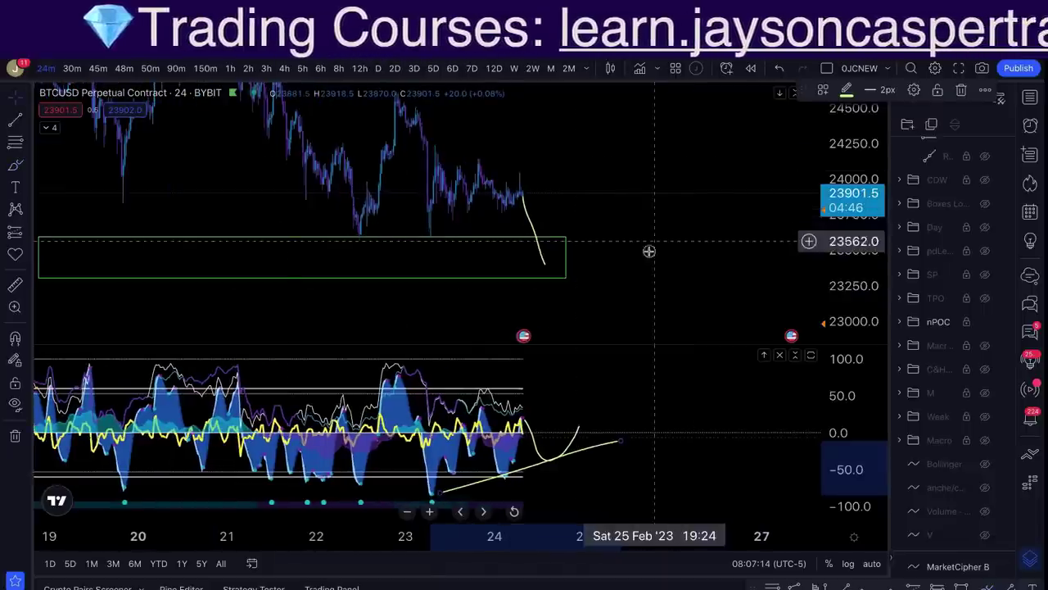
left_click_drag(647, 251, 622, 297)
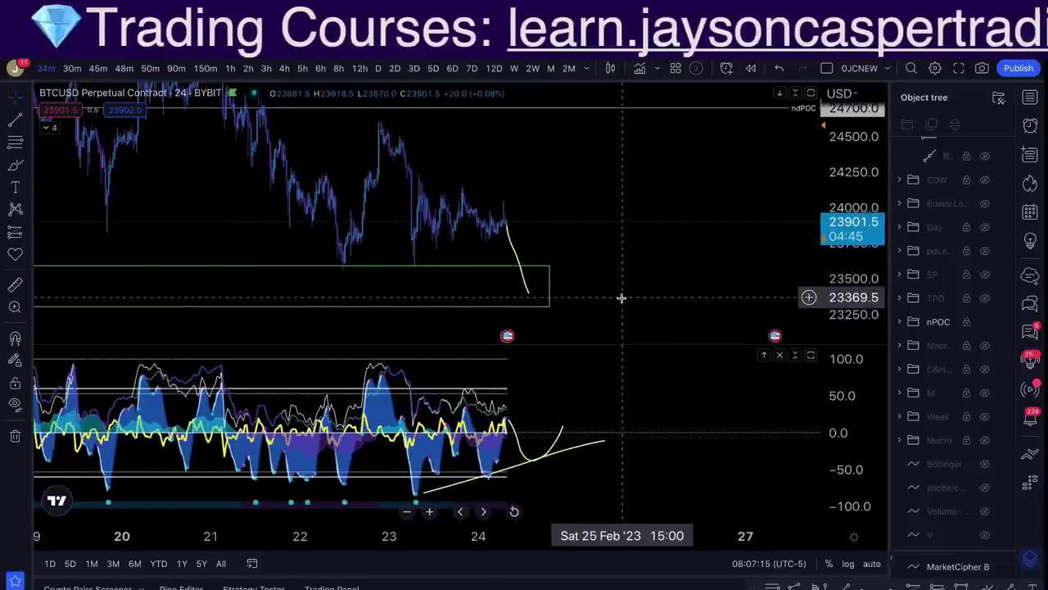
- Place a long position entered at 23601.5 on the box's top edge
left_click(39, 236)
left_click(71, 235)
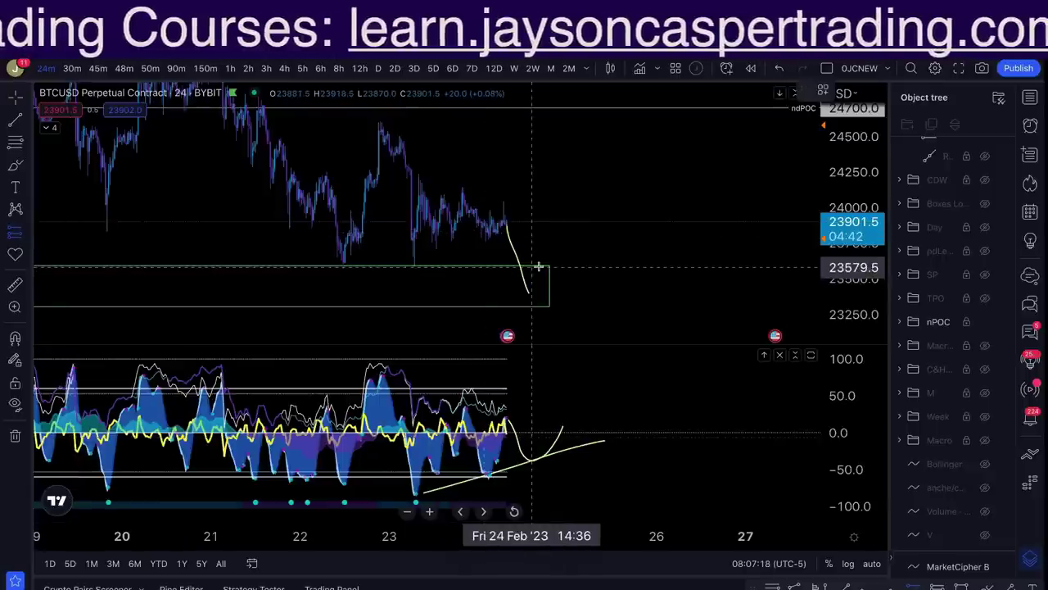
left_click(542, 264)
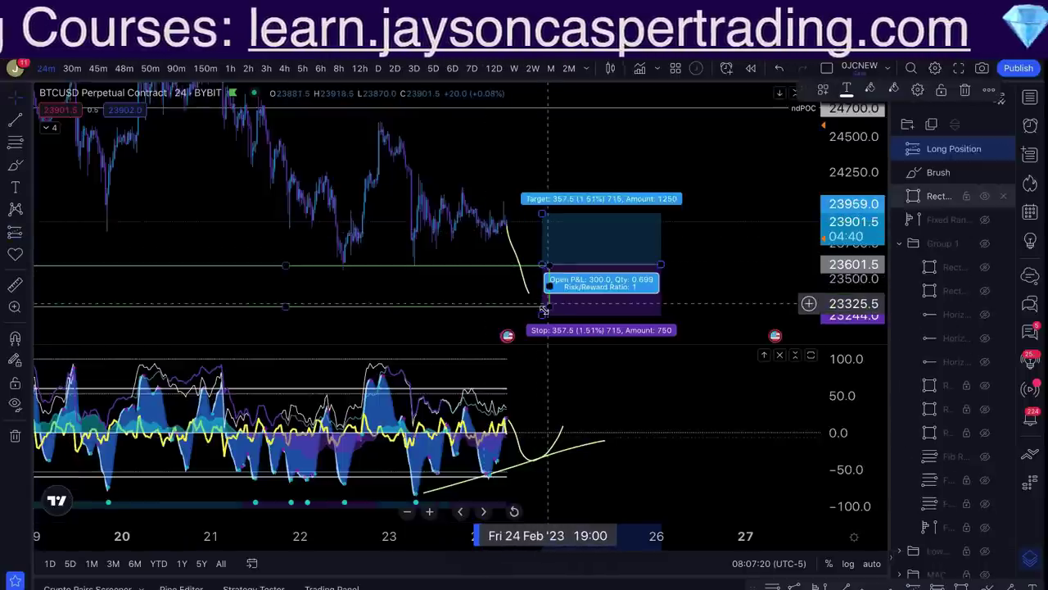
- Raise the long position's target to about 24700, then reframe the chart view
left_click_drag(541, 215, 545, 105)
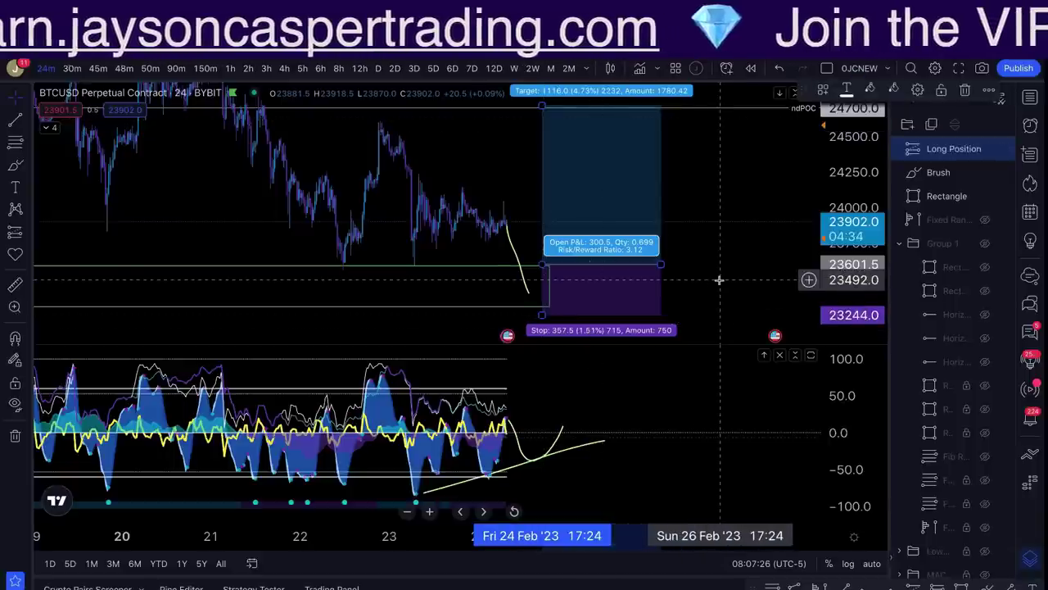
scroll(719, 280, "down", 2)
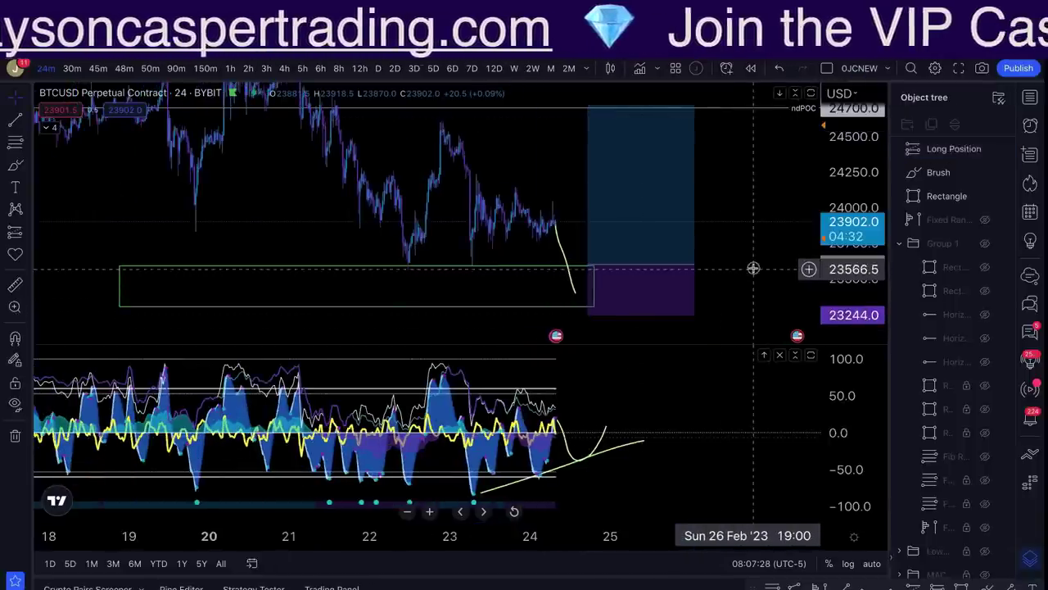
scroll(696, 260, "right", 2)
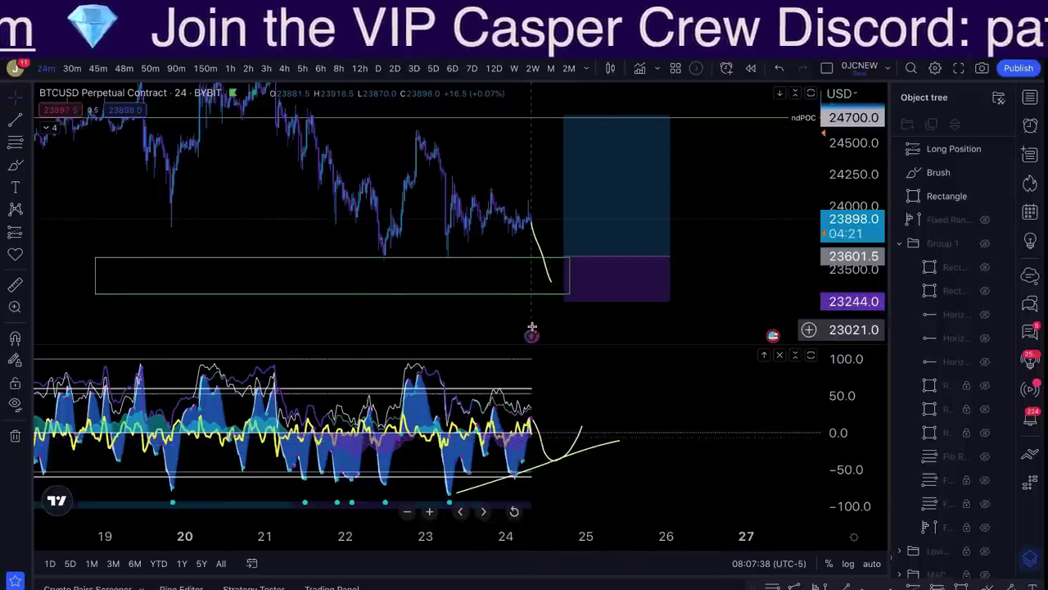
scroll(532, 327, "up", 2)
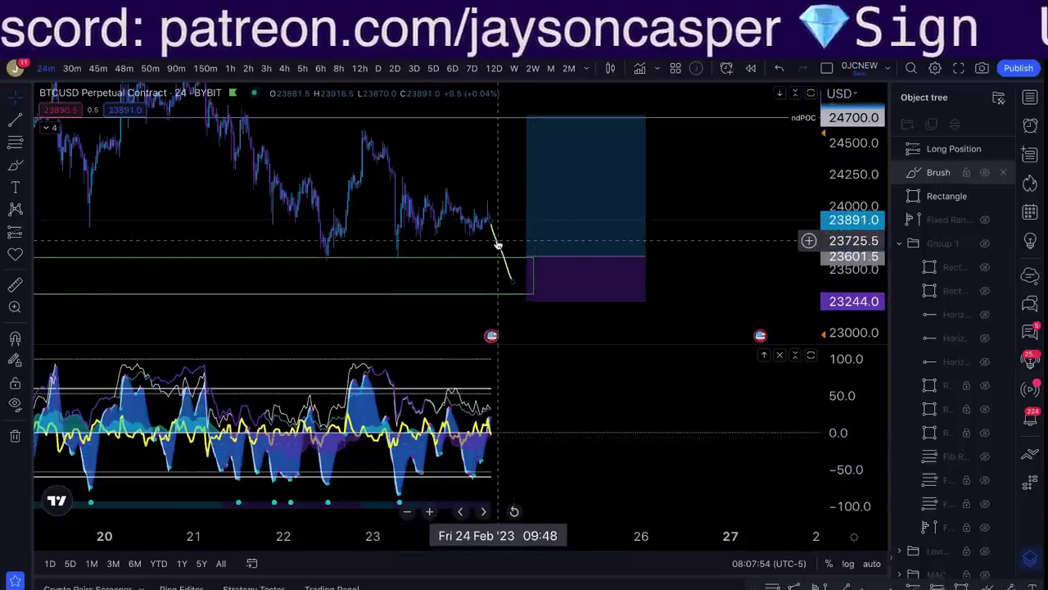
- Delete the brushed price projection and rescale the price axis to show lower prices
key("Delete")
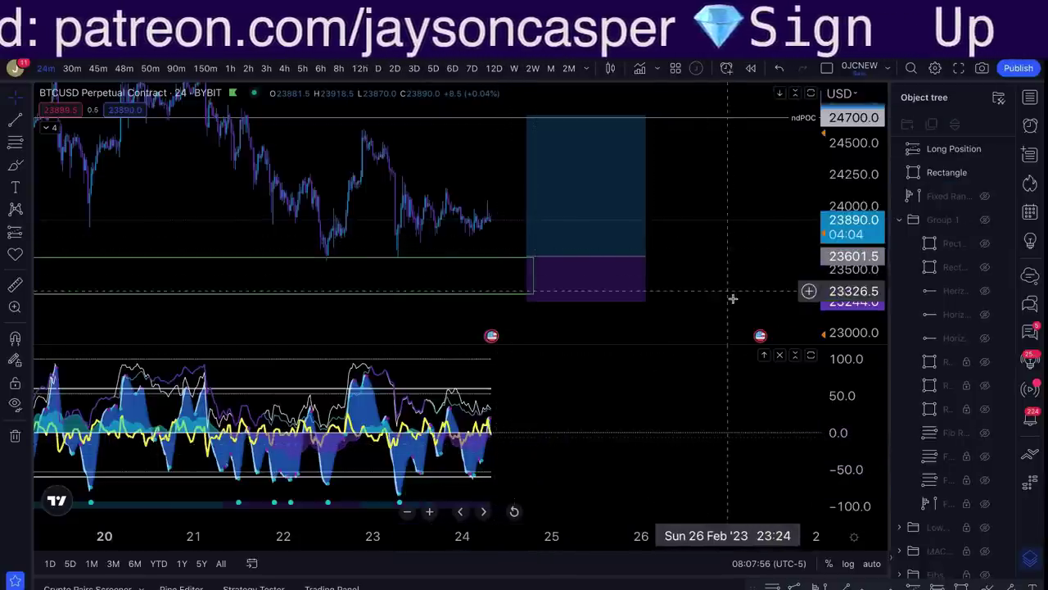
left_click_drag(859, 286, 858, 276)
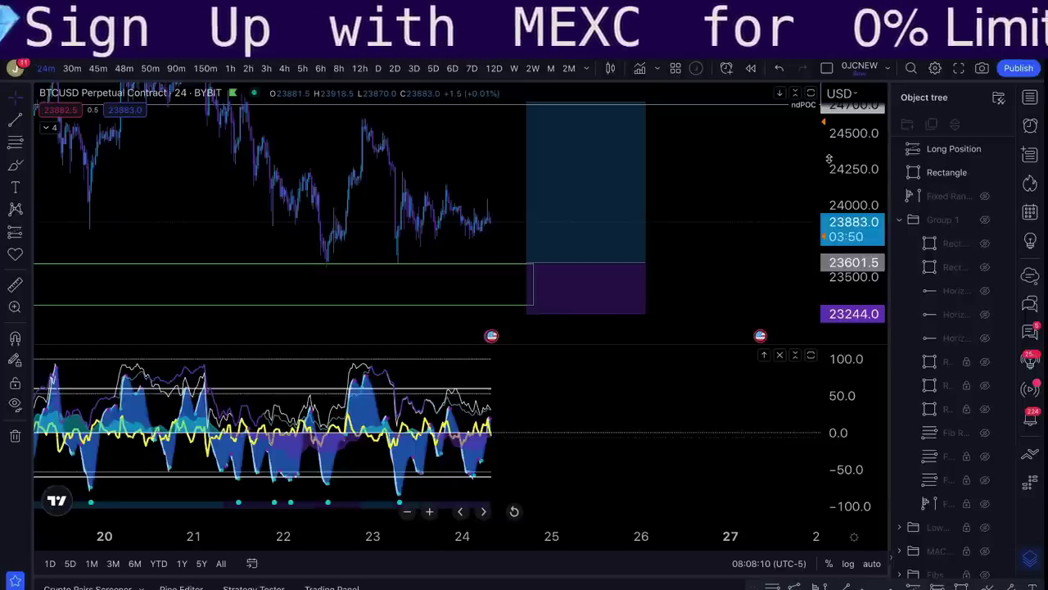
left_click_drag(857, 172, 857, 195)
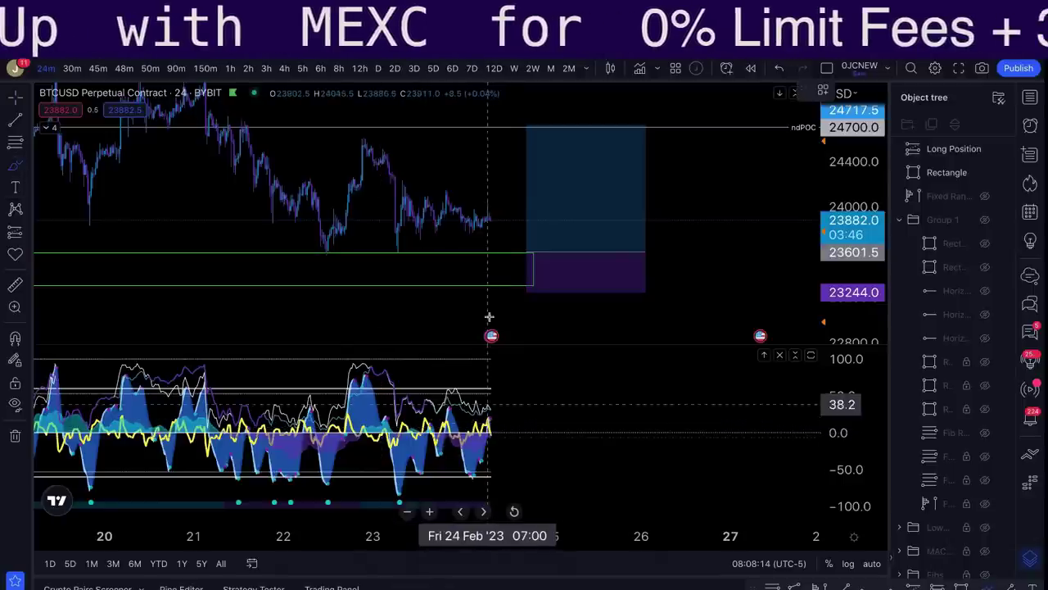
mouse_move(490, 221)
left_mouse_down()
mouse_move(498, 276)
mouse_move(548, 318)
left_mouse_up()
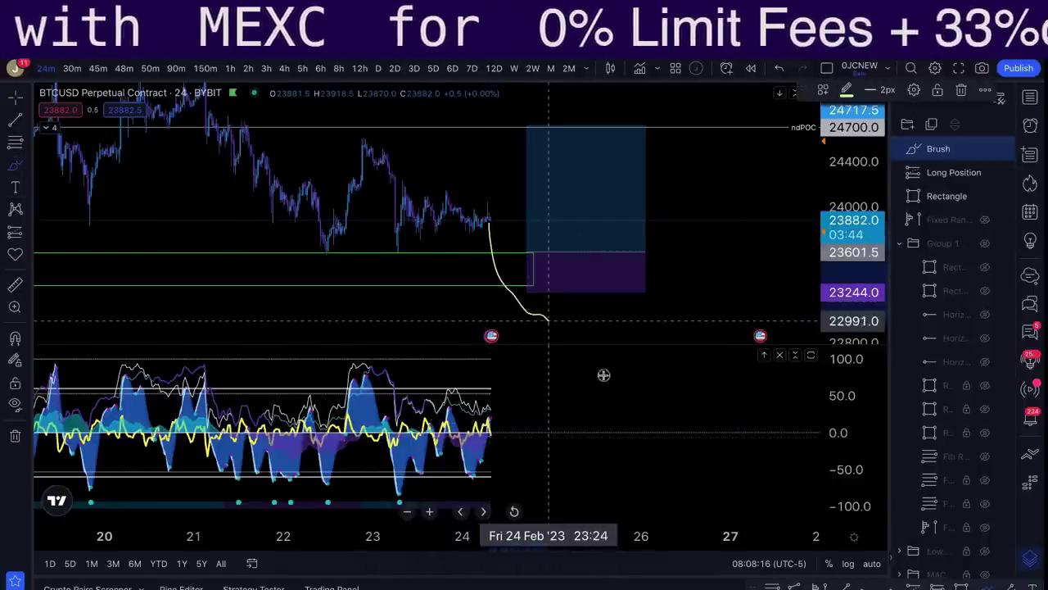
key("Delete")
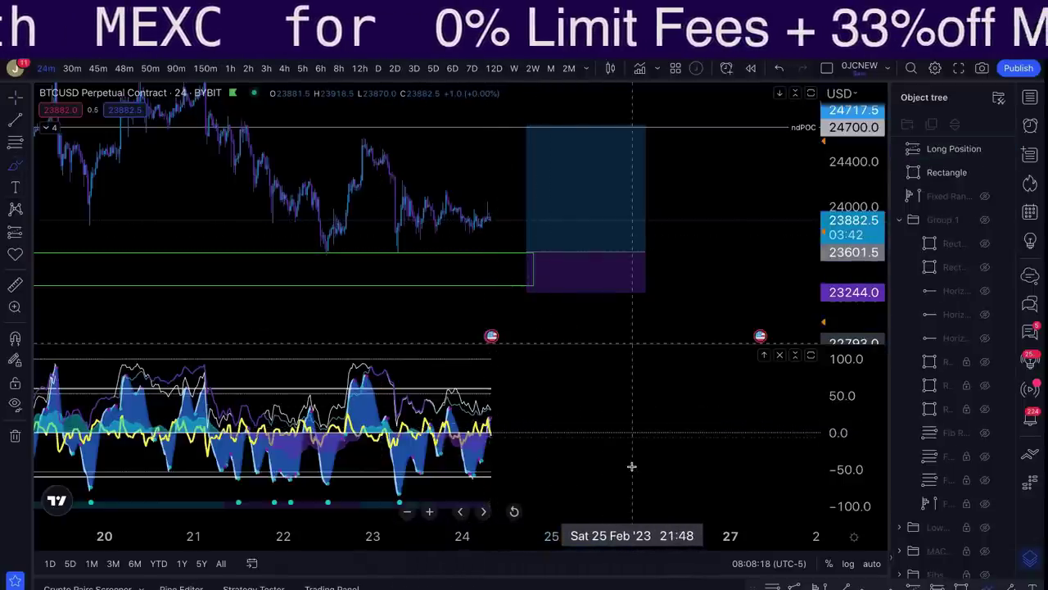
scroll(643, 339, "down", 4)
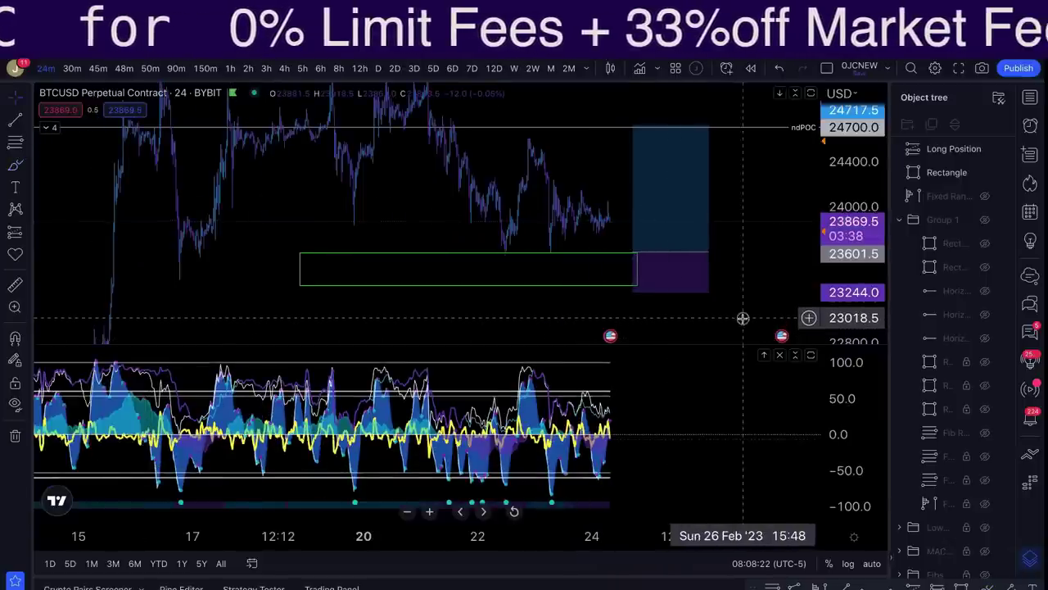
left_click_drag(743, 318, 635, 317)
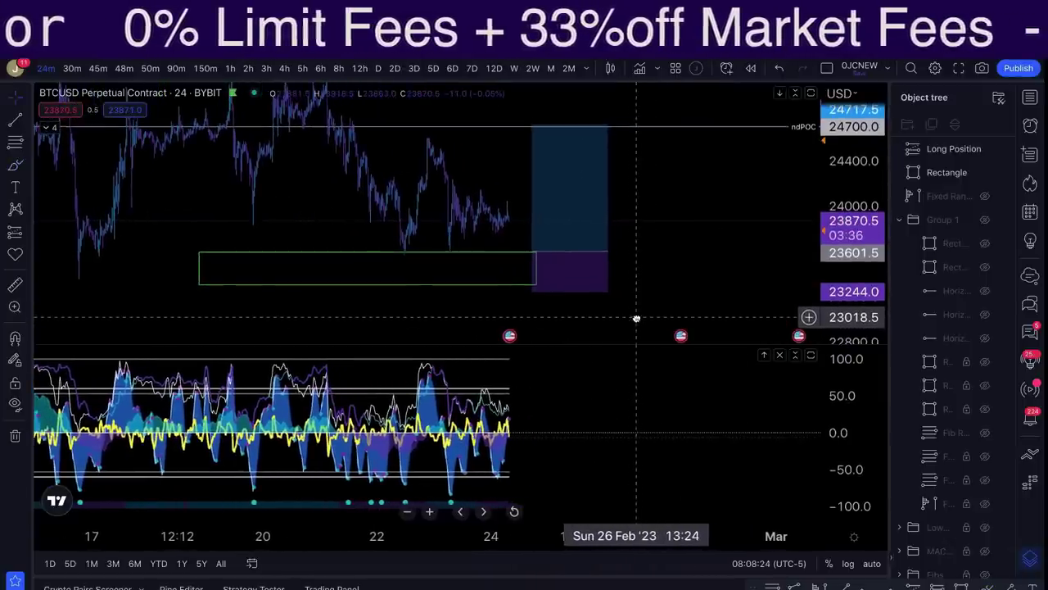
left_click(575, 261)
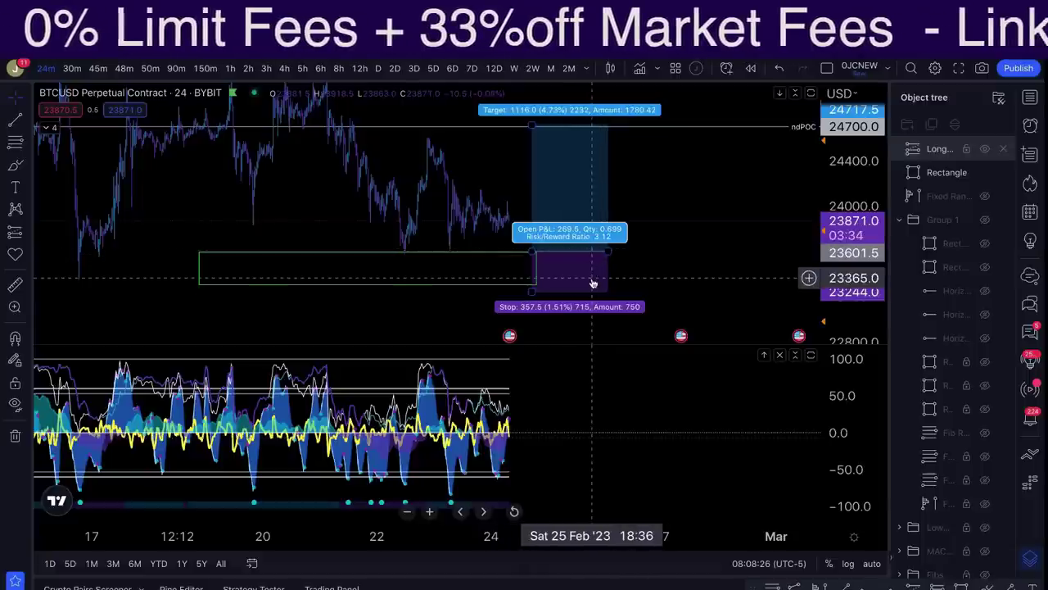
left_click(651, 237)
scroll(678, 290, "up", 1)
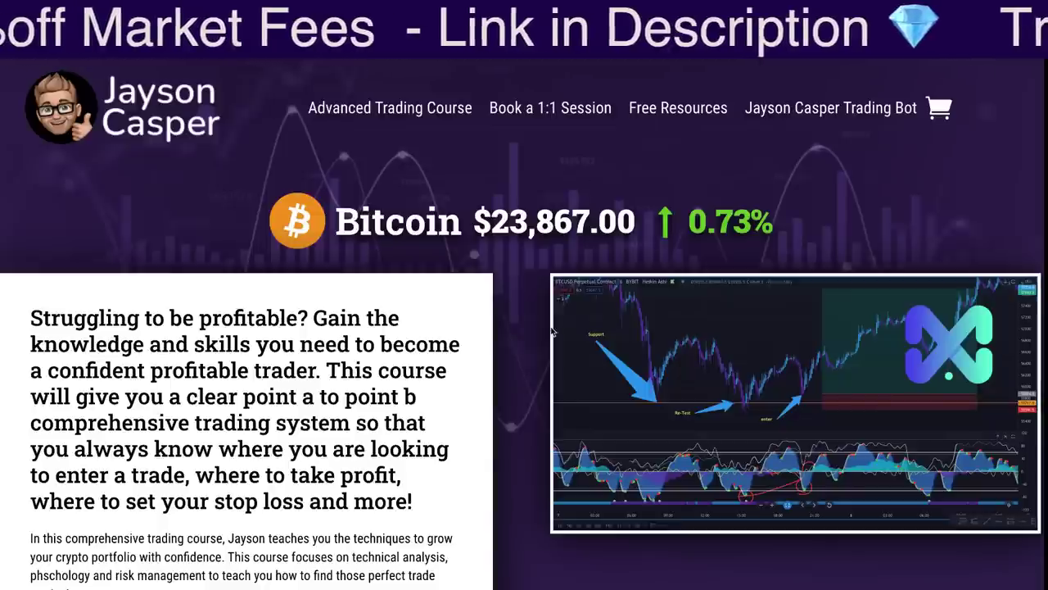
scroll(483, 453, "down", 5)
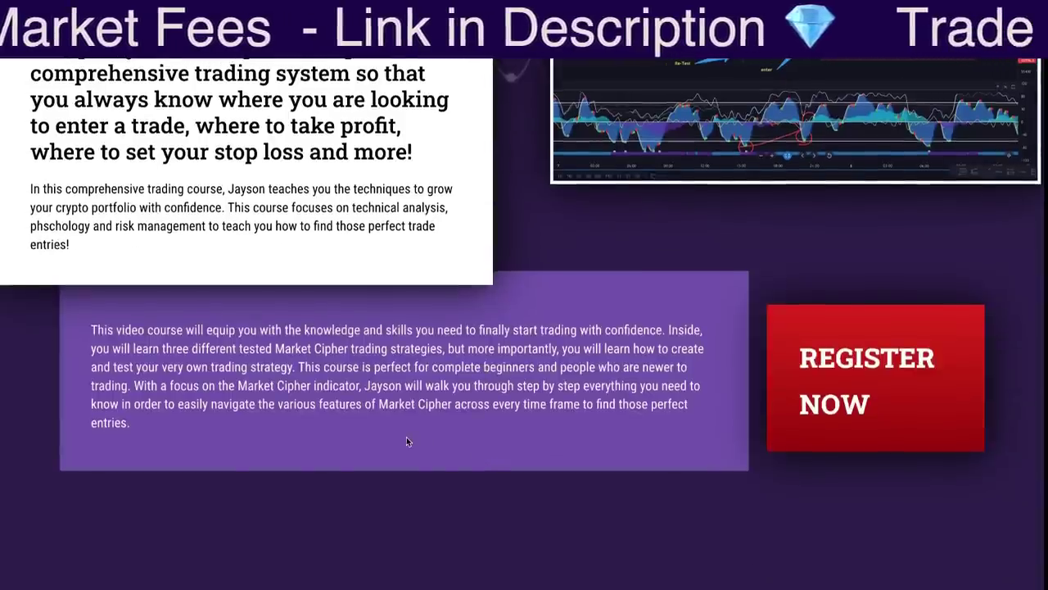
scroll(405, 437, "down", 5)
scroll(406, 437, "down", 10)
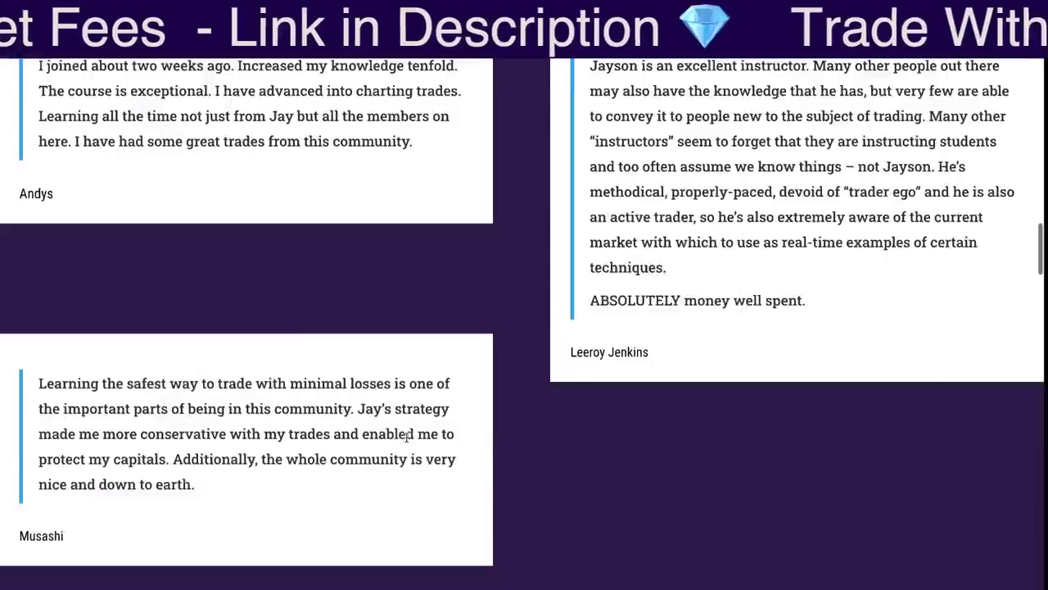
scroll(406, 436, "down", 10)
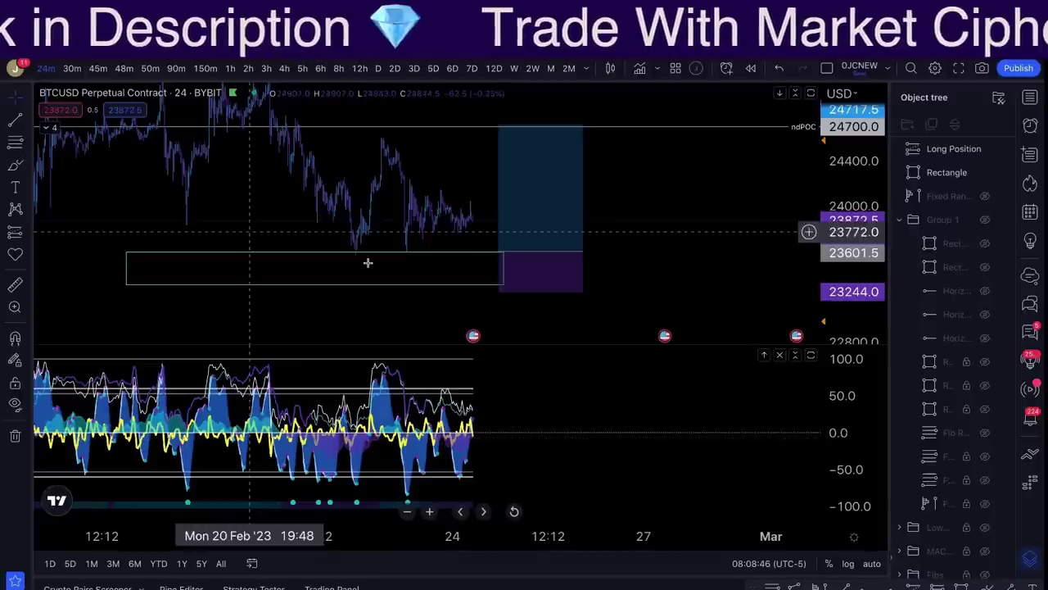
- Move the long position's stop loss down to 23233
scroll(483, 324, "down", 5)
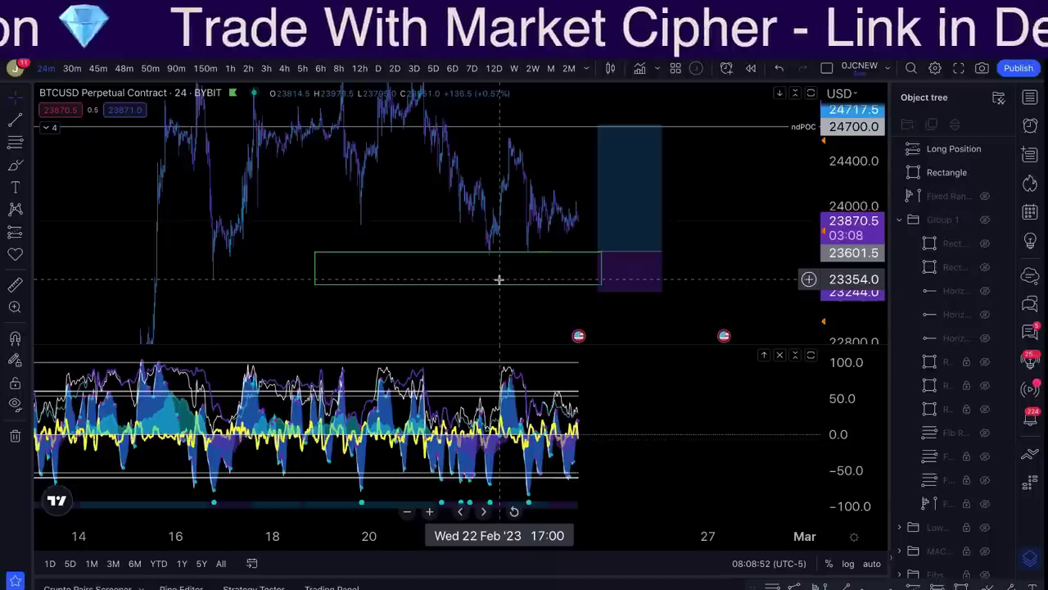
left_click(599, 291)
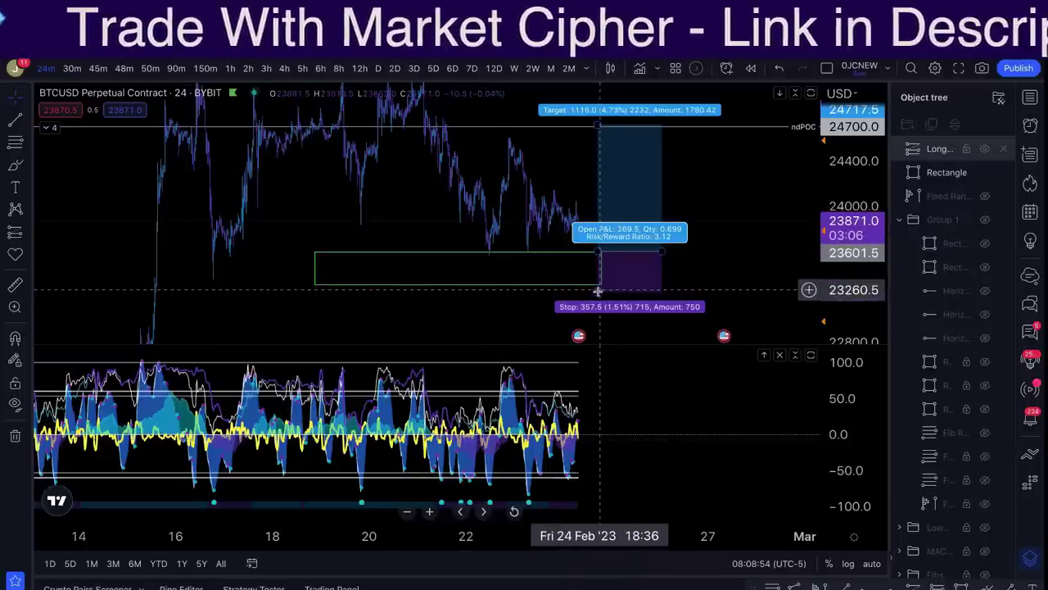
left_click(597, 291)
left_click_drag(597, 289, 553, 288)
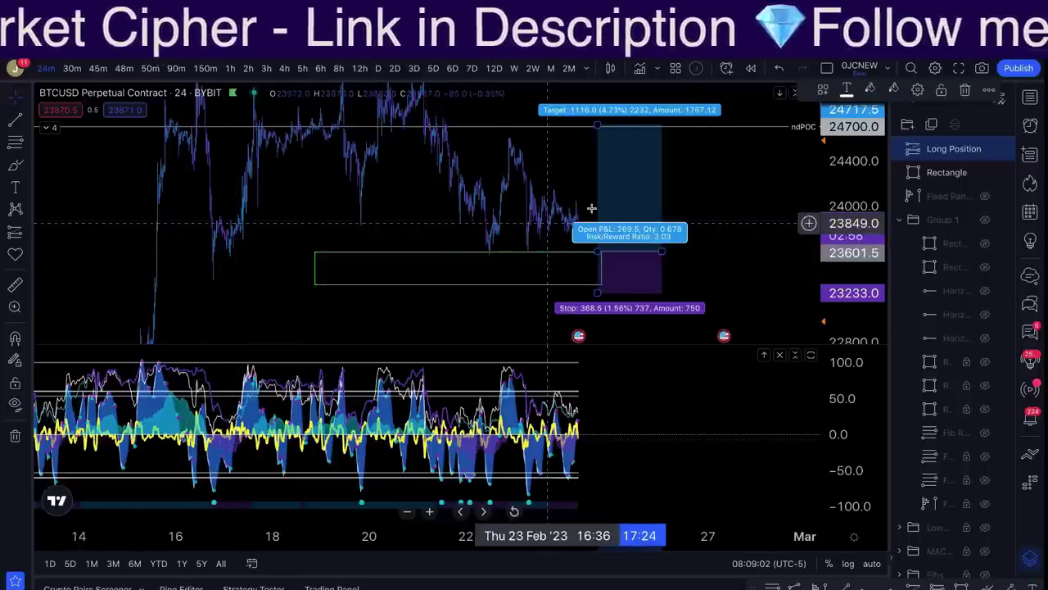
- Raise the long position's target to 25344, giving a 4.73 risk/reward ratio
left_click_drag(709, 192, 671, 254)
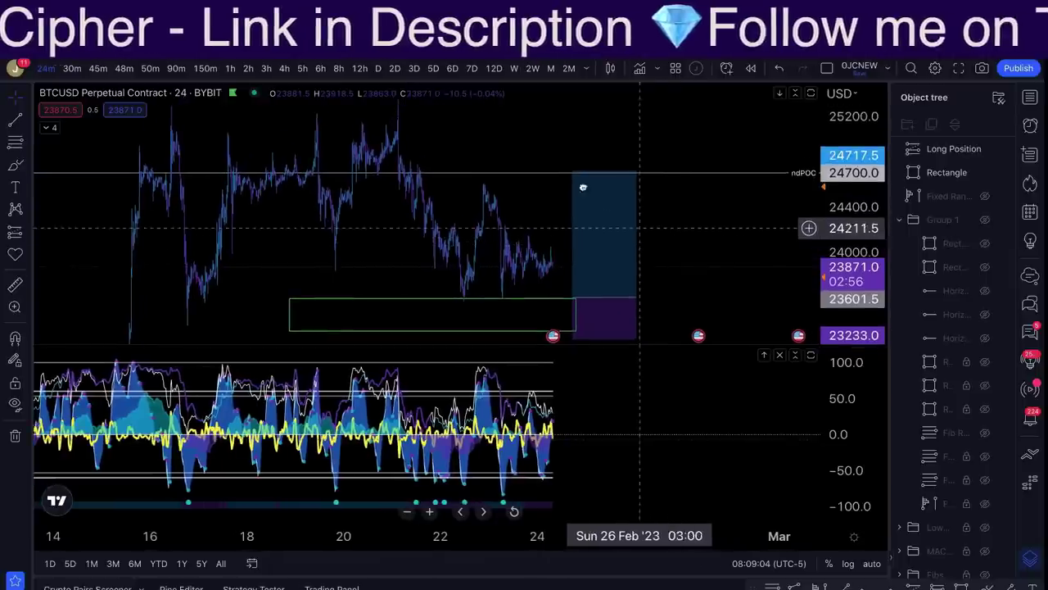
left_click(571, 176)
left_click_drag(571, 173, 576, 101)
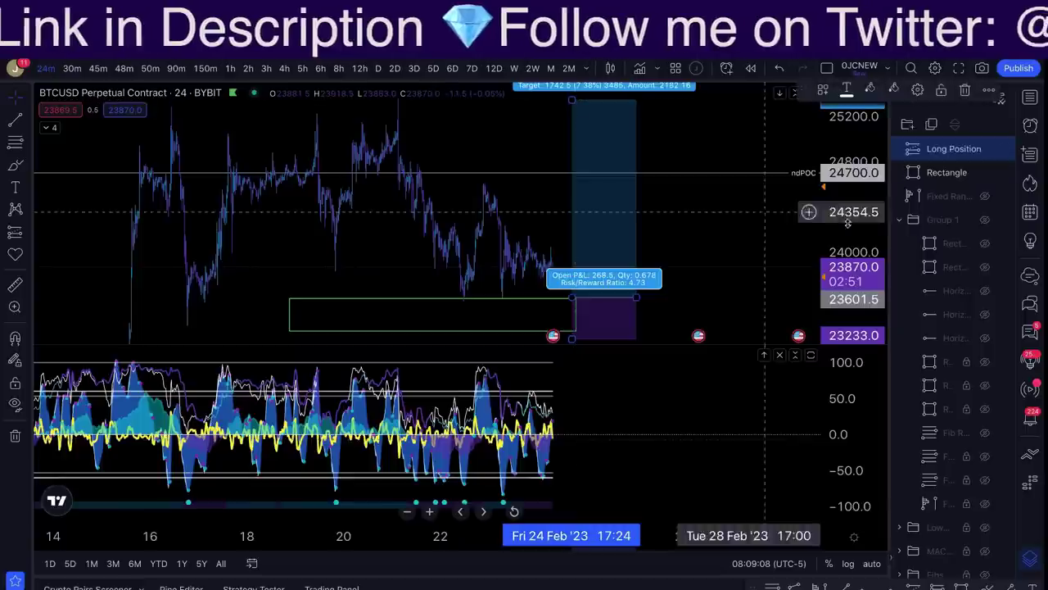
scroll(745, 240, "right", 5)
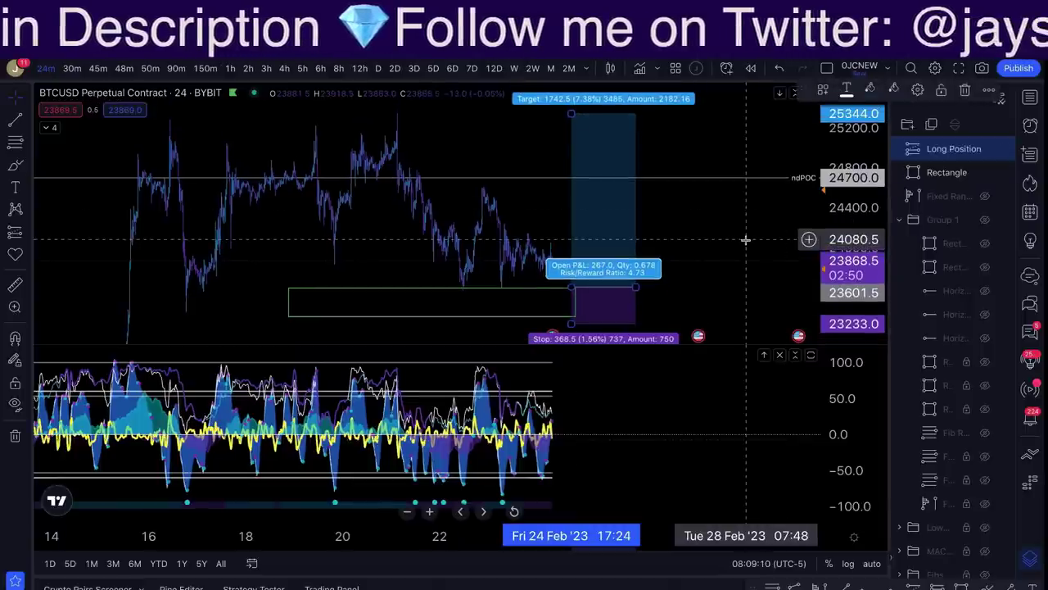
left_click(732, 238)
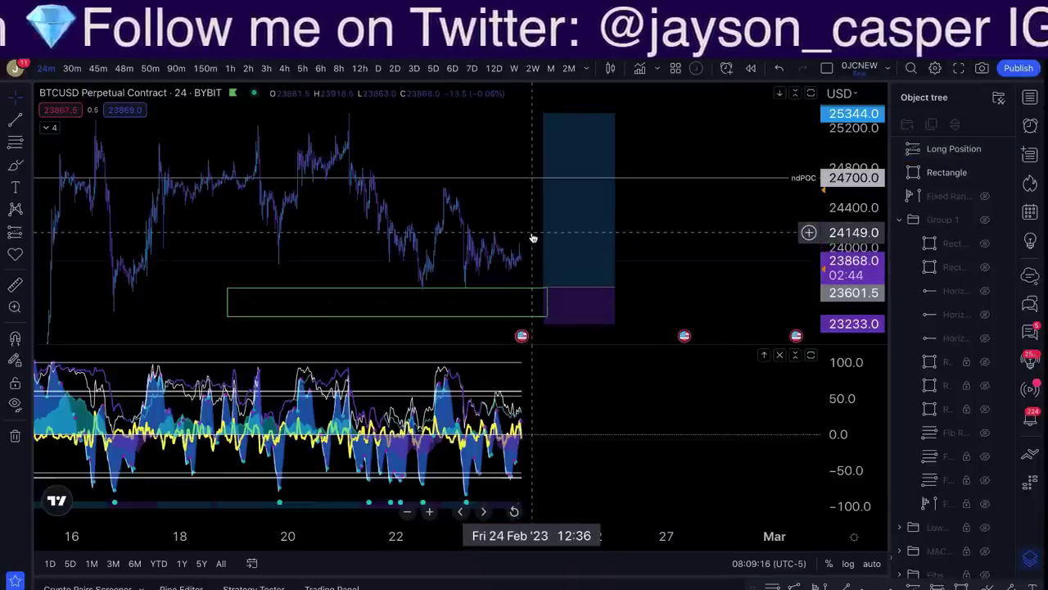
- Add a 24149 horizontal level and brush a path into the support box with loops at 24149 and 24700
key("alt+h")
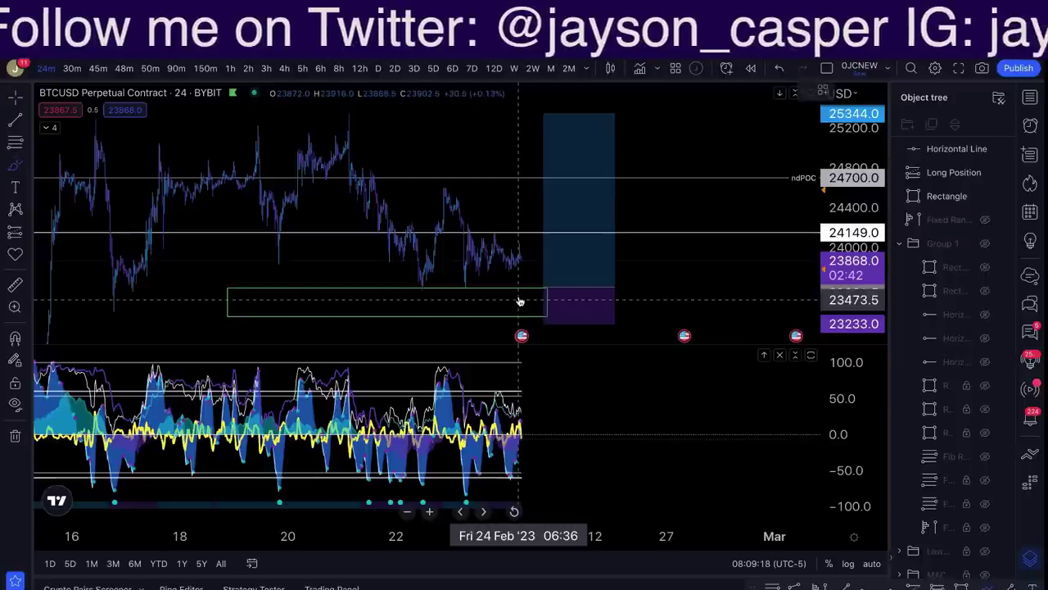
mouse_move(521, 260)
left_mouse_down()
mouse_move(541, 295)
mouse_move(577, 228)
left_mouse_up()
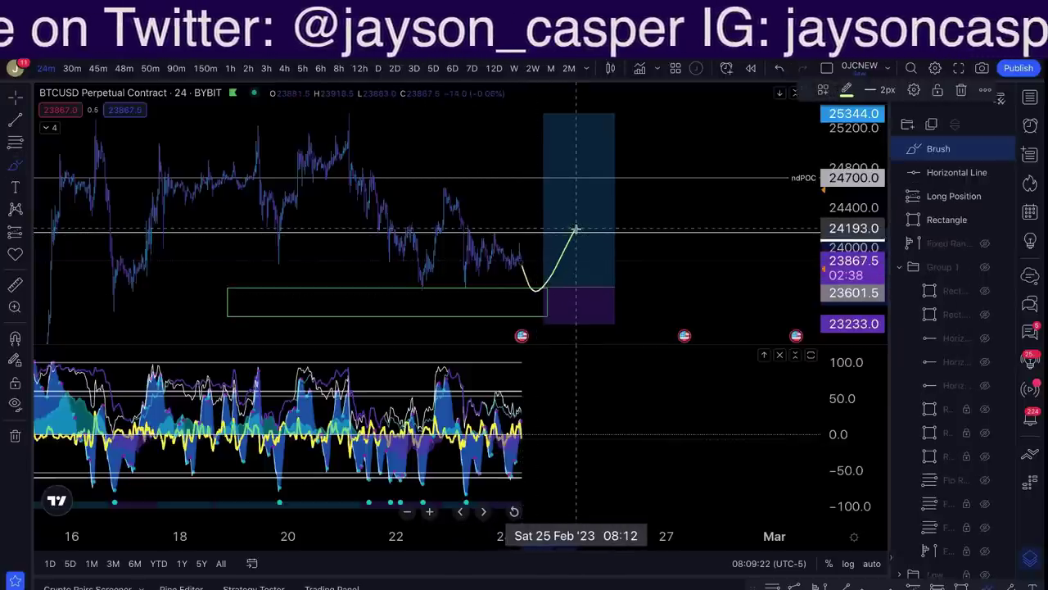
mouse_move(564, 236)
left_mouse_down()
mouse_move(568, 218)
mouse_move(582, 242)
left_mouse_up()
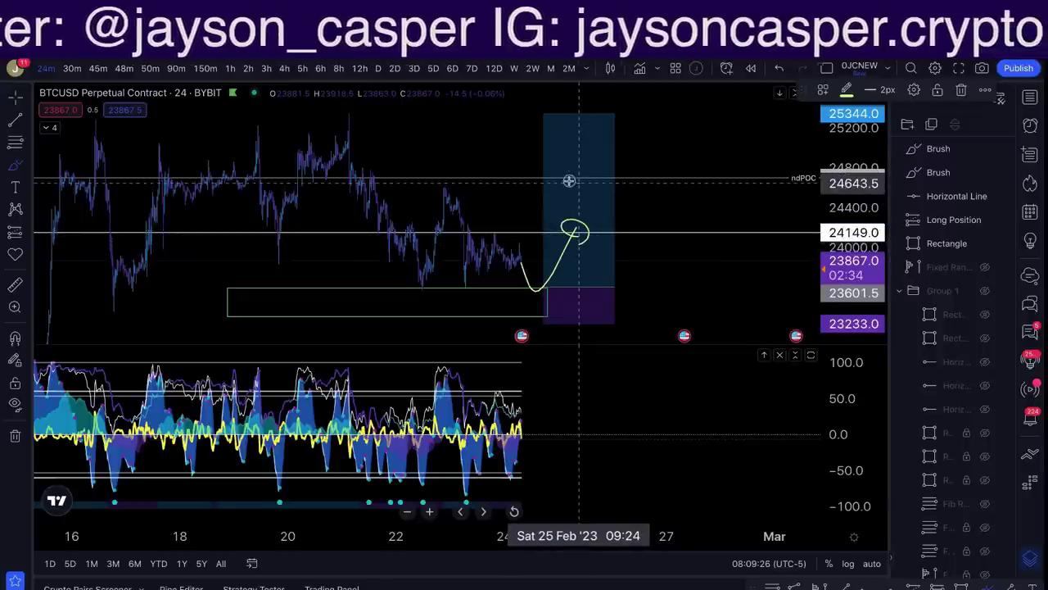
left_click_drag(581, 164, 576, 189)
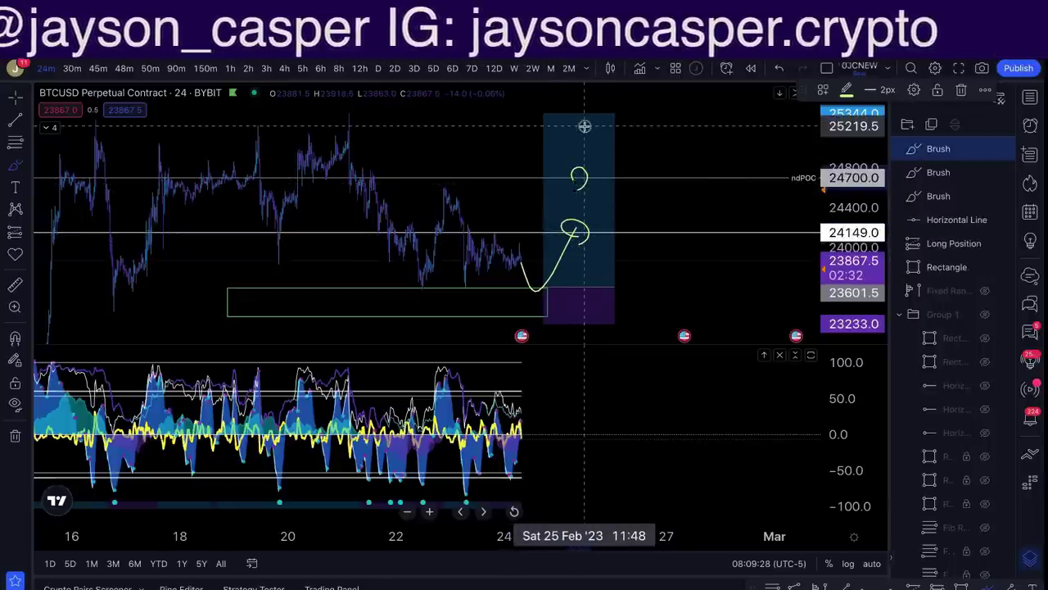
mouse_move(582, 122)
left_mouse_down()
mouse_move(564, 117)
mouse_move(587, 110)
mouse_move(583, 125)
left_mouse_up()
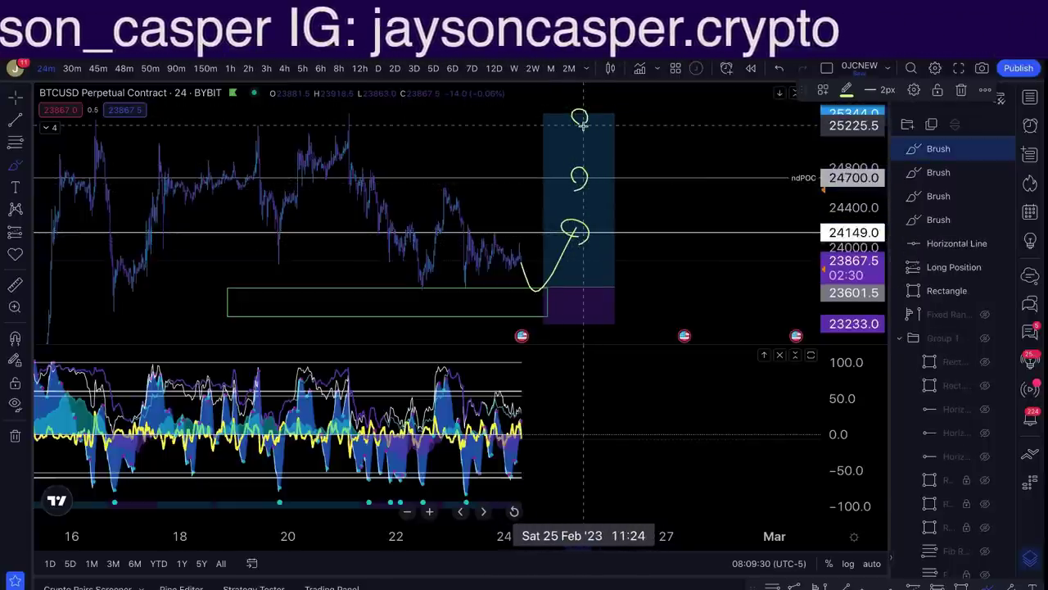
key("ctrl+z")
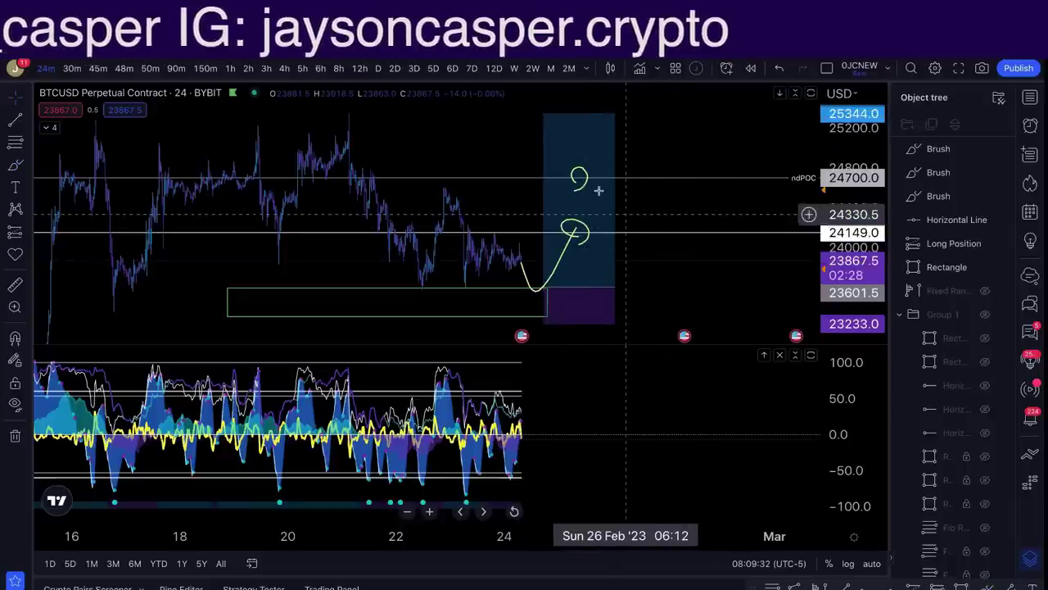
- Delete the 24700 and 24149 loops and the remaining projection curve, plus a test stroke toward 24149
key("ctrl+z")
left_click(568, 218)
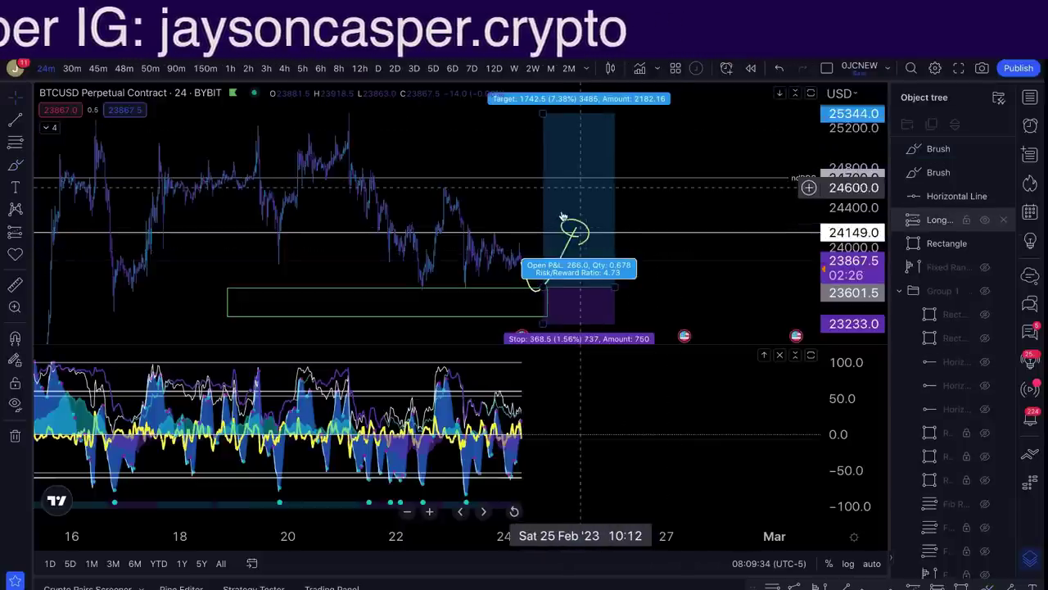
left_click(565, 226)
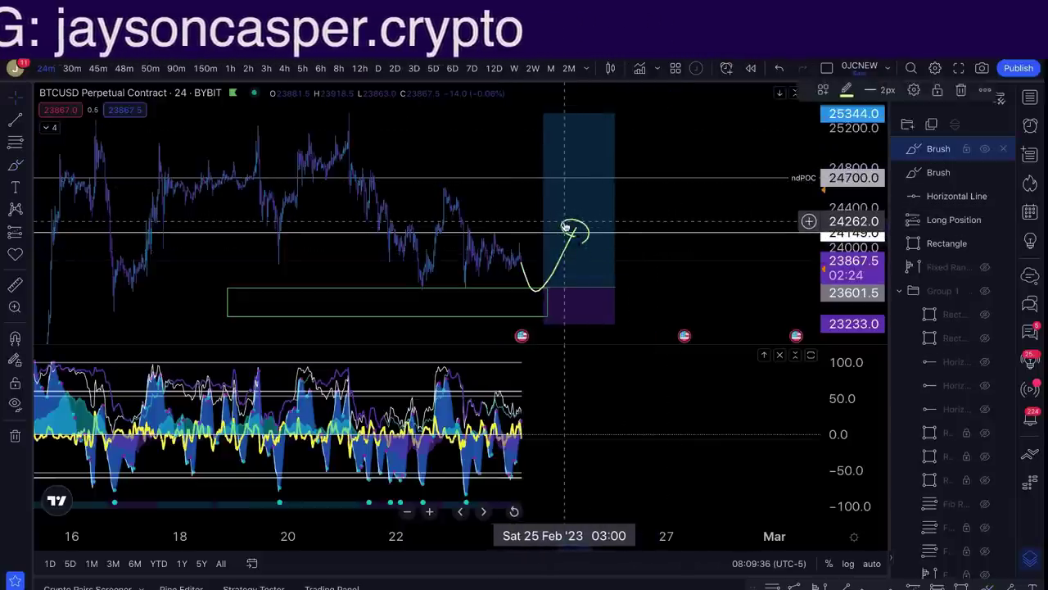
key("Delete")
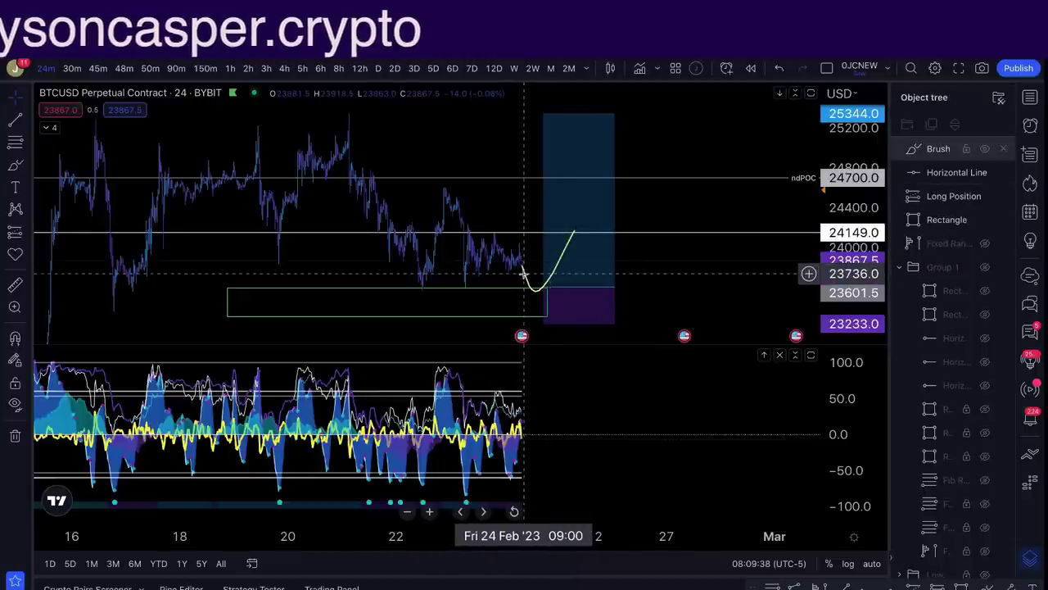
key("ctrl+z")
key("Delete")
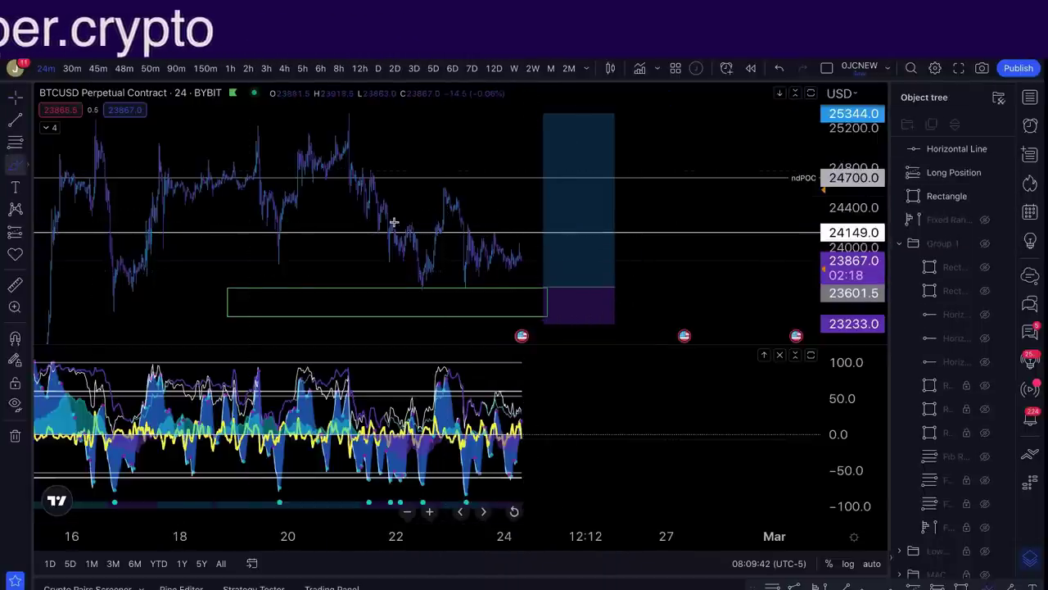
left_click_drag(460, 217, 555, 237)
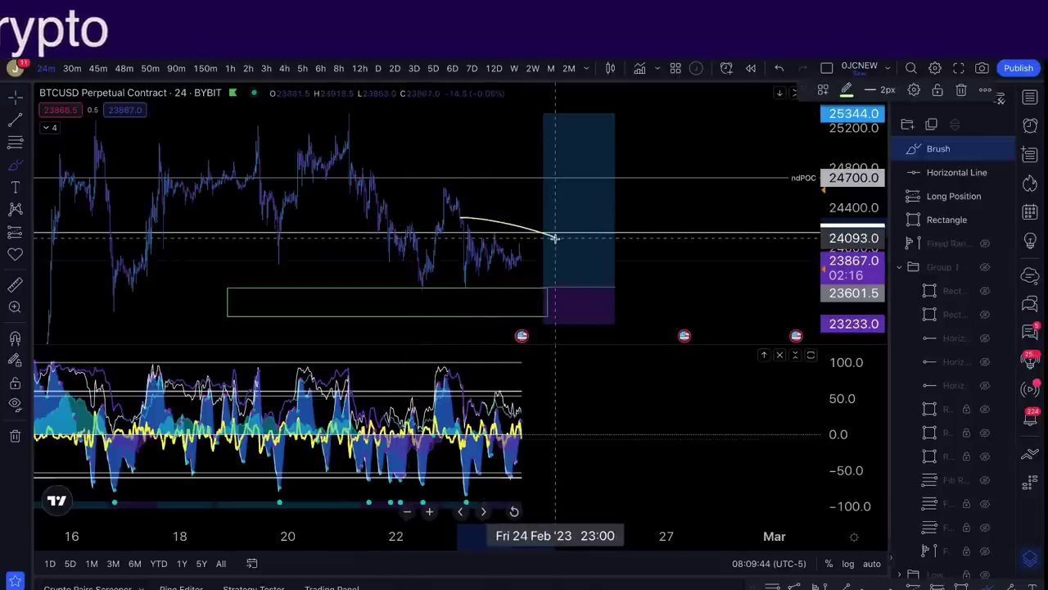
key("Delete")
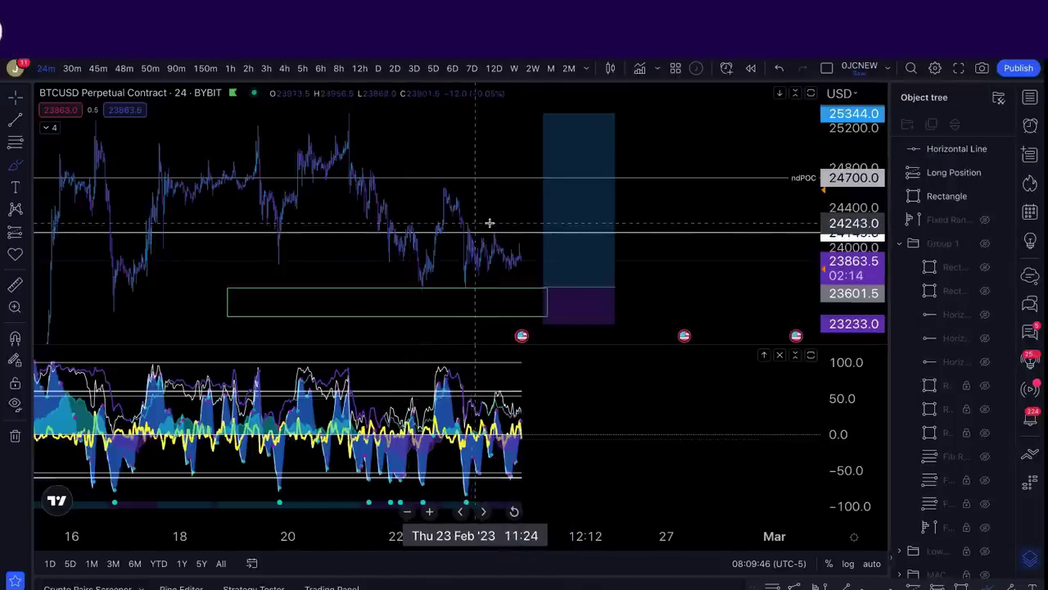
- Enlarge the indicator pane and brush a short upward stroke from the latest candles through 24149
scroll(503, 221, "up", 2)
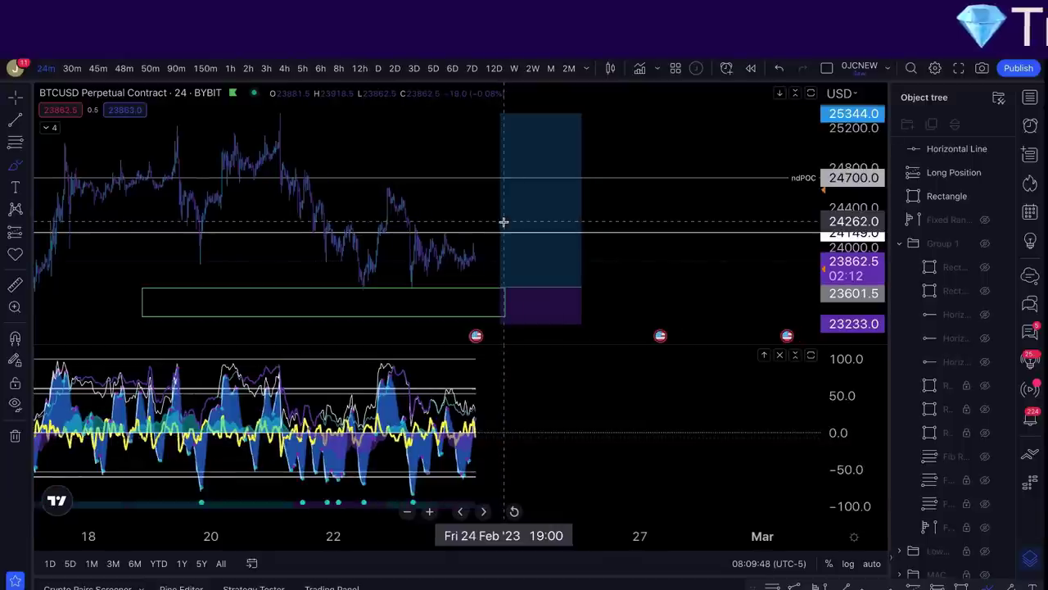
left_click_drag(504, 343, 513, 264)
scroll(498, 353, "up", 2)
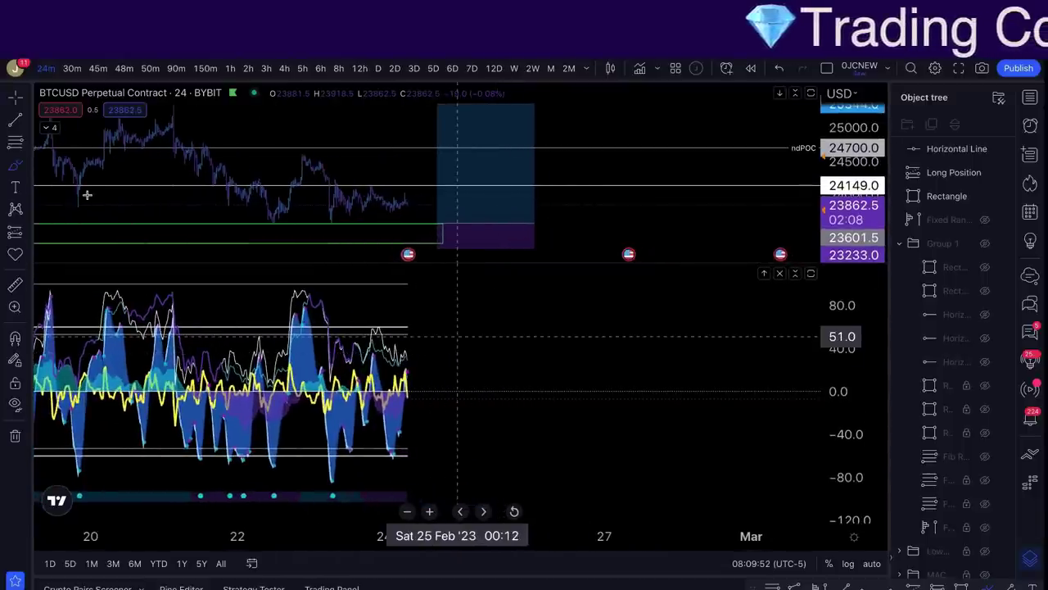
left_click(10, 167)
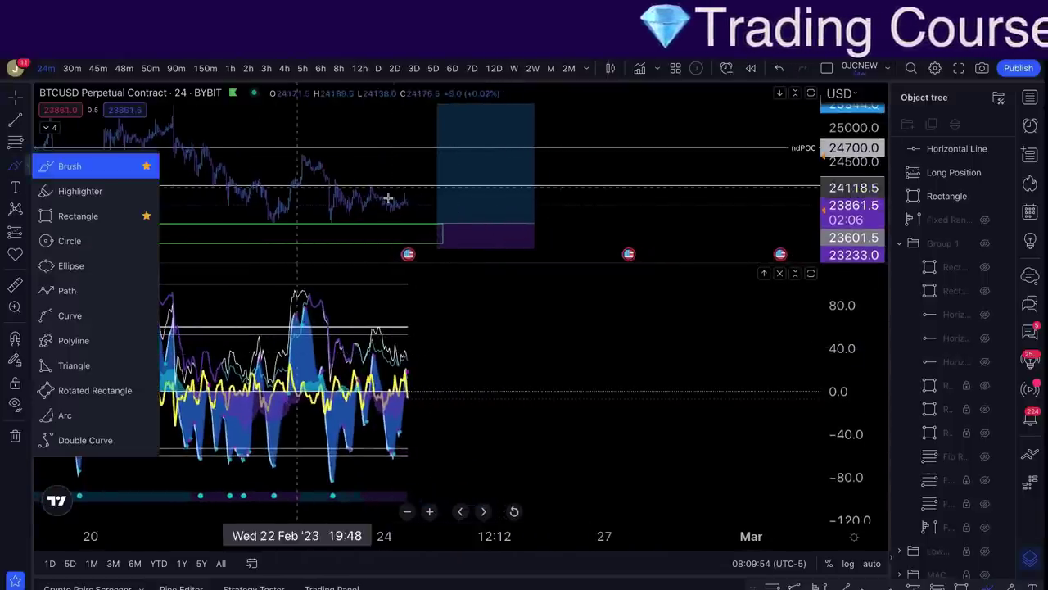
left_click_drag(402, 206, 427, 173)
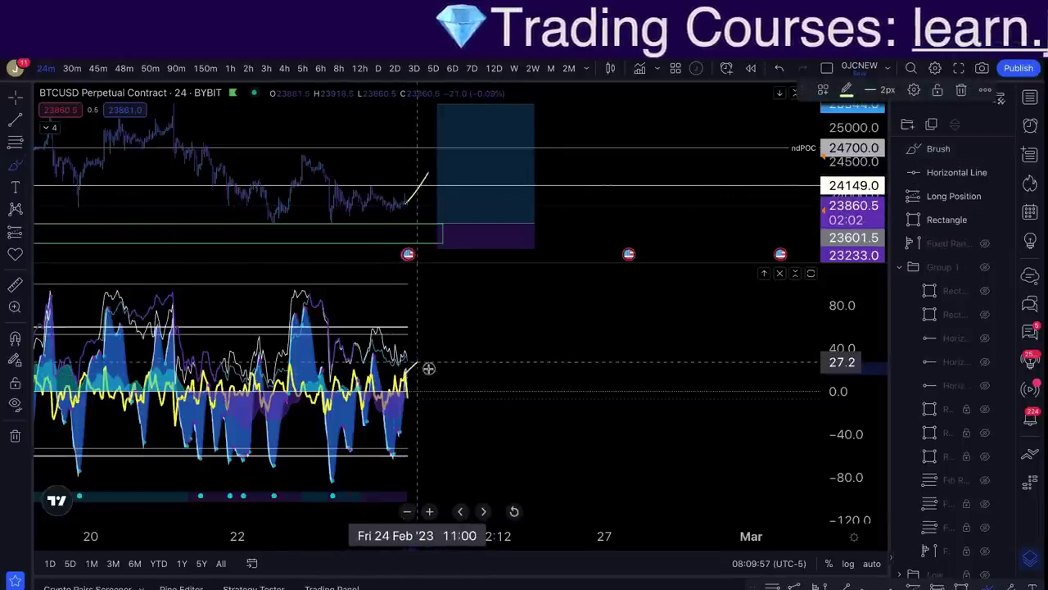
- Brush a projected curve in the MarketCipher B oscillator, then delete that stroke
mouse_move(435, 390)
left_mouse_down()
mouse_move(418, 360)
mouse_move(372, 358)
left_mouse_up()
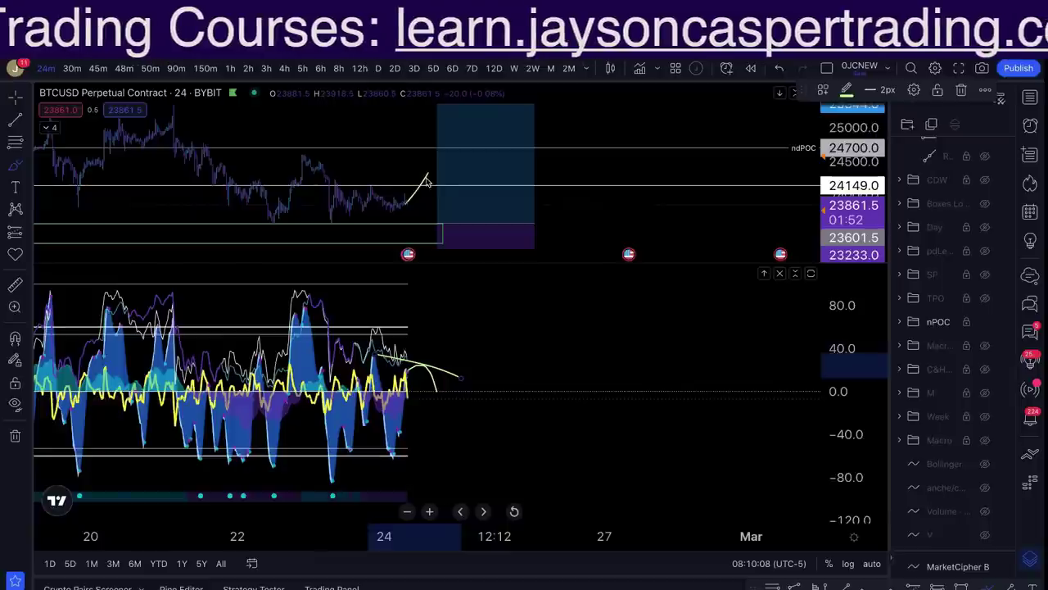
scroll(426, 207, "left", 3)
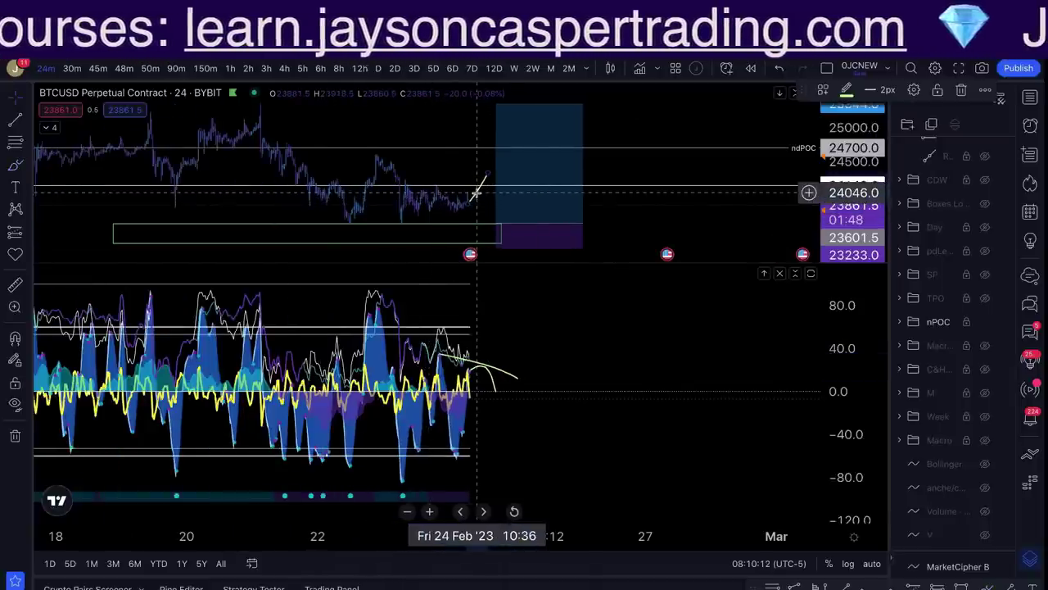
left_click(475, 194)
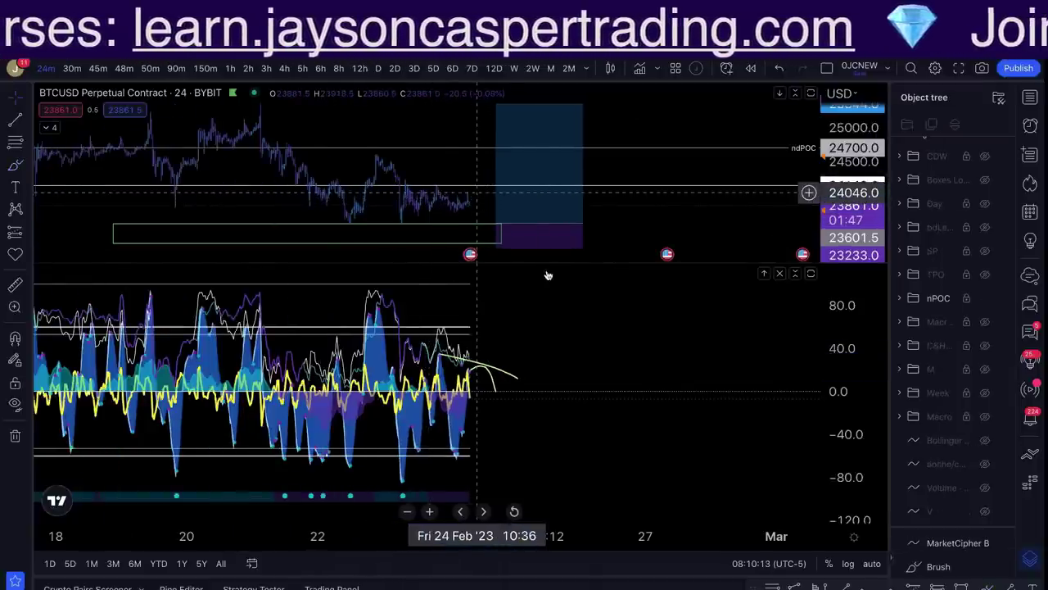
left_click(494, 371)
key("Delete")
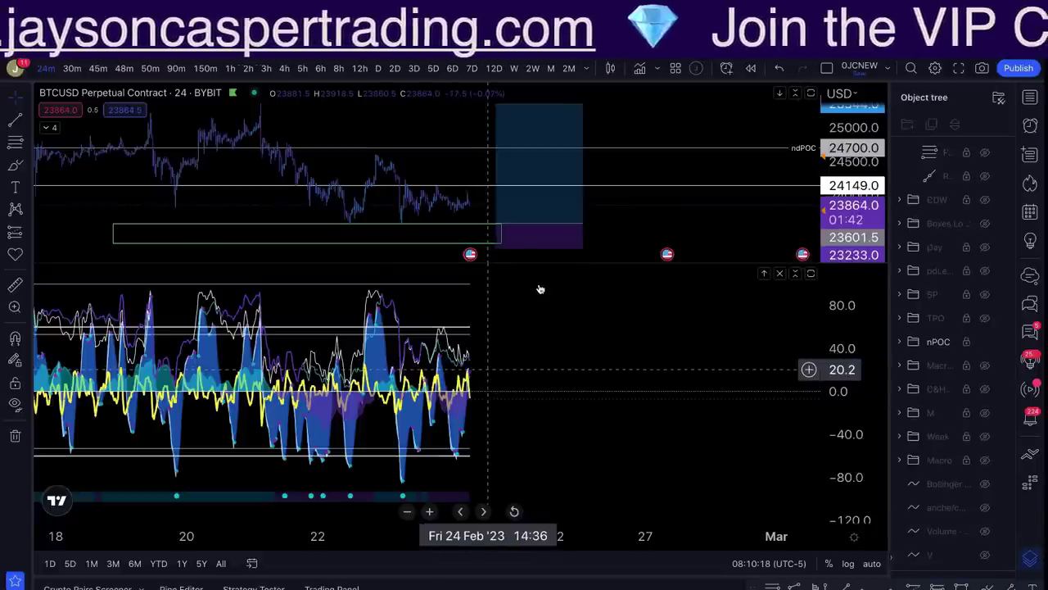
- Drag the pane divider down so the price chart fills most of the height
left_click_drag(551, 268, 536, 416)
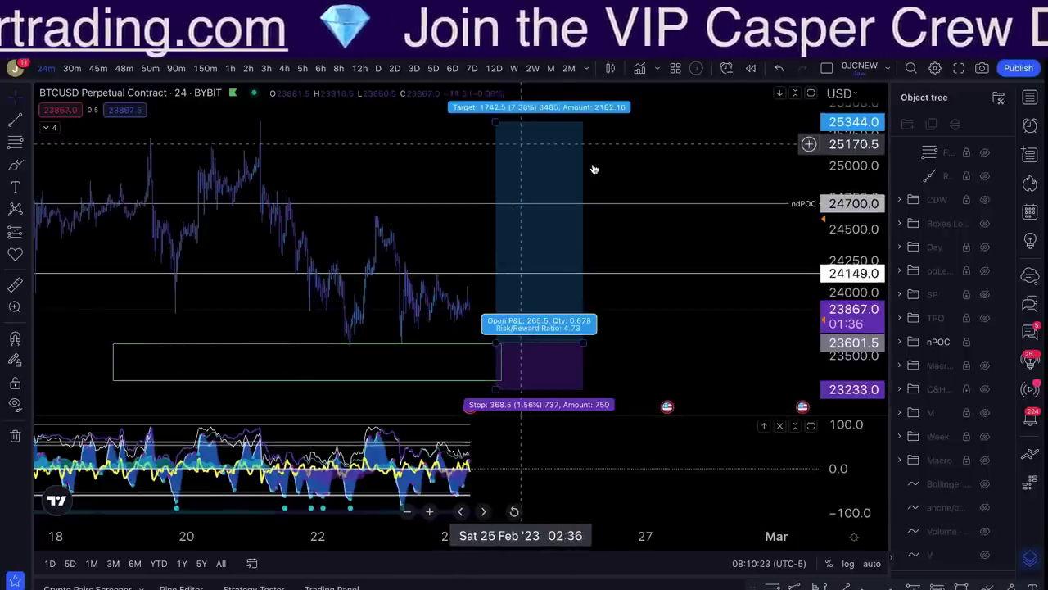
scroll(592, 165, "up", 1)
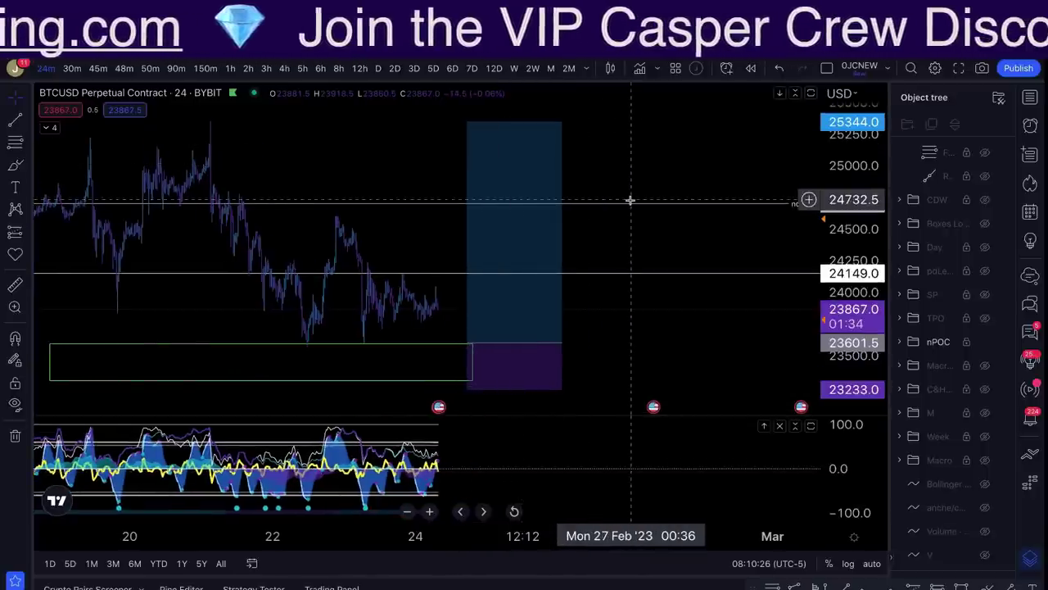
scroll(630, 200, "down", 1)
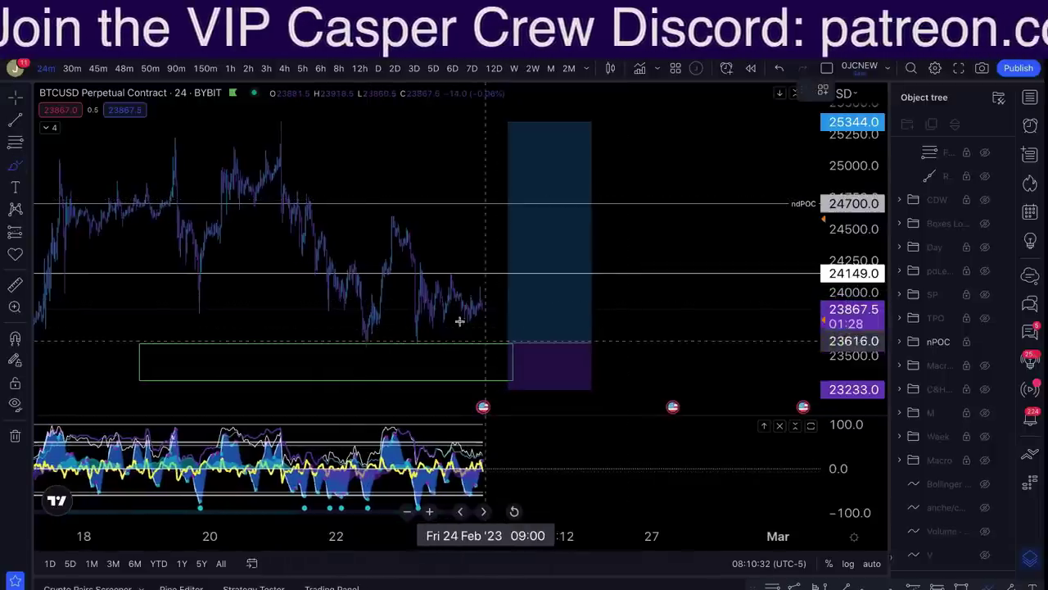
- Brush and undo test strokes: a circle on recent candles, a drop into support, an upward projection
mouse_move(474, 330)
left_mouse_down()
mouse_move(447, 264)
mouse_move(424, 299)
mouse_move(471, 330)
left_mouse_up()
key("ctrl+z")
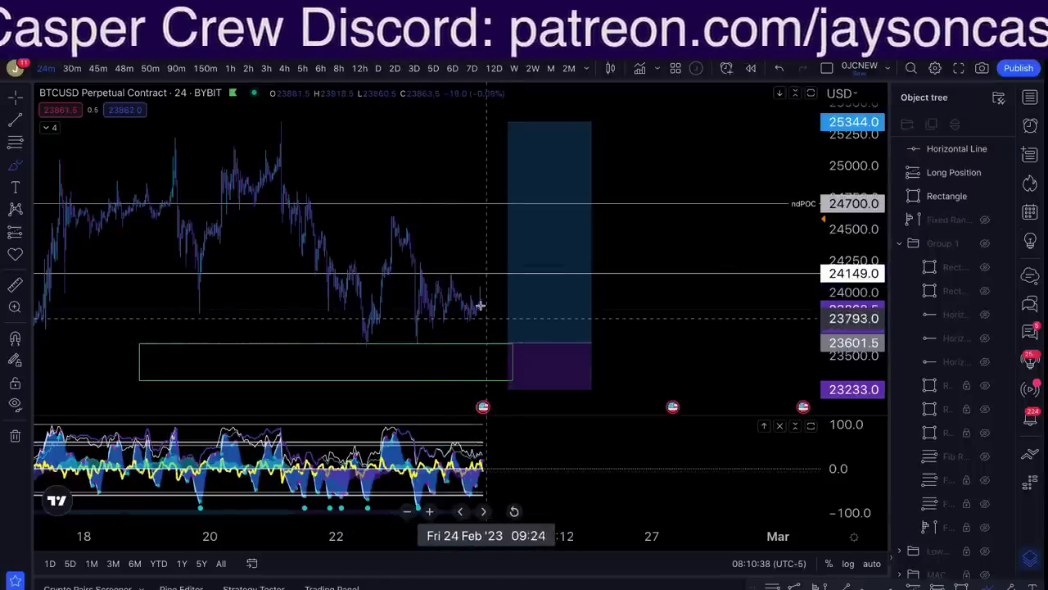
left_click_drag(478, 305, 489, 357)
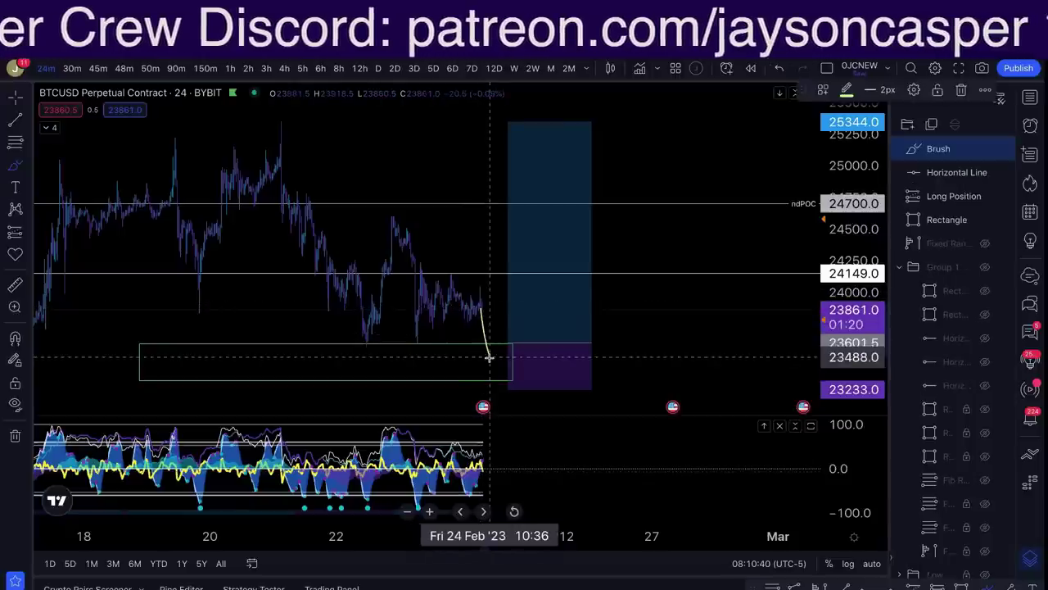
key("ctrl+z")
left_click_drag(479, 305, 505, 255)
key("ctrl+z")
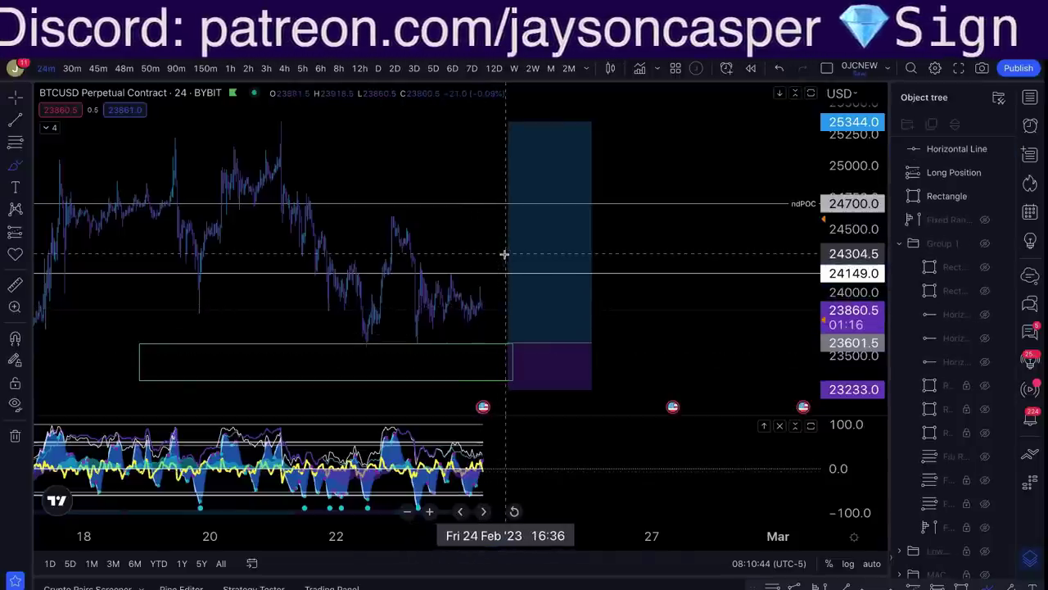
scroll(667, 337, "up", 2)
scroll(667, 337, "up", 1)
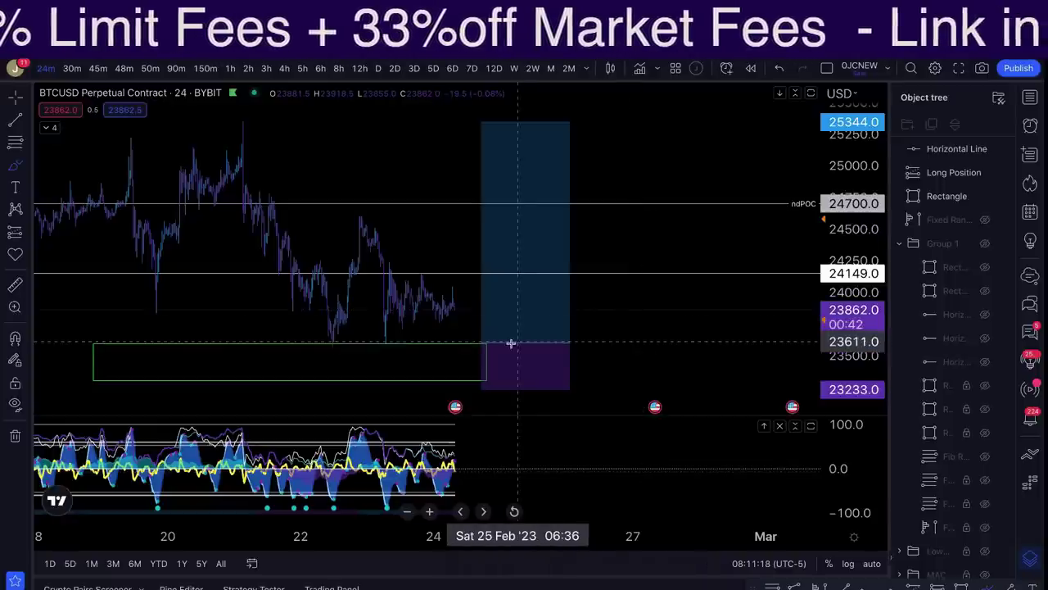
- Brush a bounce-to-target projection, undo it, then brush a loop-and-drop at the support box corner
mouse_move(484, 346)
left_mouse_down()
mouse_move(500, 336)
mouse_move(485, 339)
mouse_move(546, 131)
mouse_move(560, 116)
mouse_move(609, 401)
mouse_move(639, 401)
left_mouse_up()
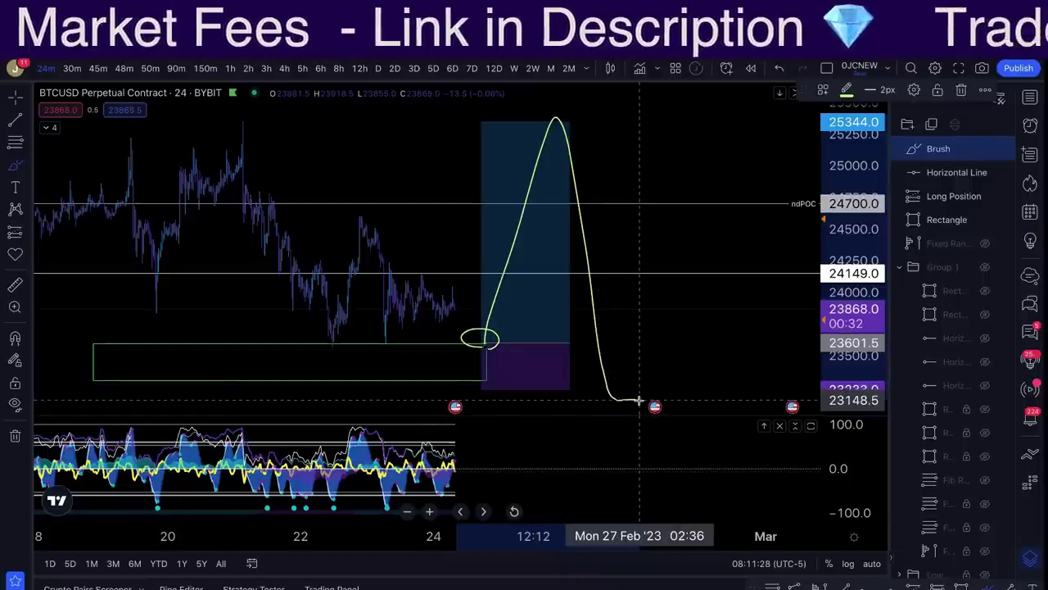
key("ctrl+z")
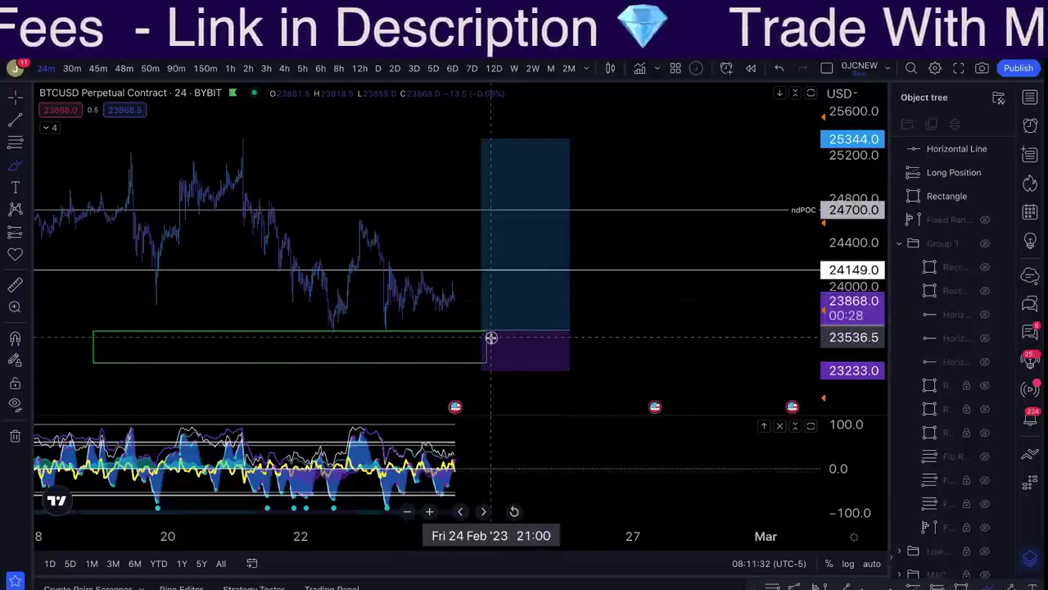
mouse_move(490, 336)
left_mouse_down()
mouse_move(467, 332)
mouse_move(496, 313)
mouse_move(535, 412)
mouse_move(549, 421)
left_mouse_up()
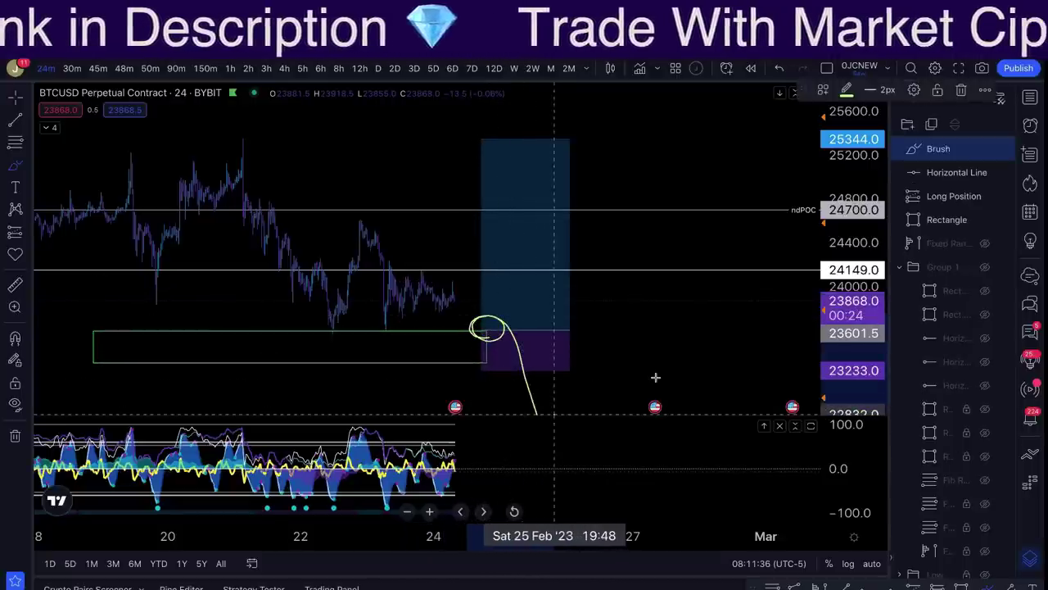
- Compress the price scale, undo the remaining brushed projections, and give the oscillator pane more height
left_click_drag(851, 259, 852, 327)
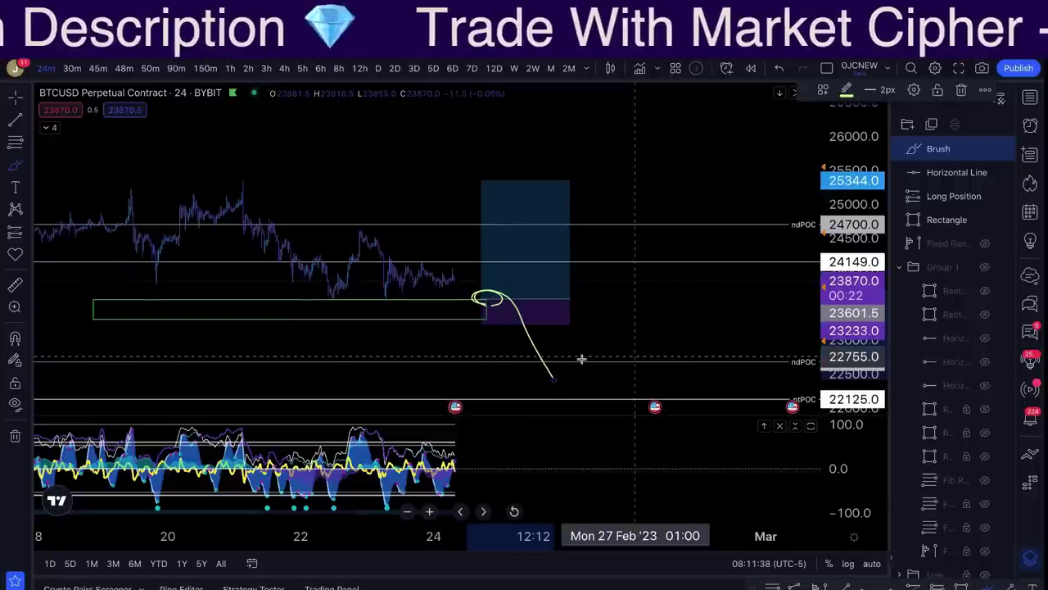
mouse_move(488, 331)
left_mouse_down()
mouse_move(573, 325)
mouse_move(488, 331)
left_mouse_up()
key("ctrl+z")
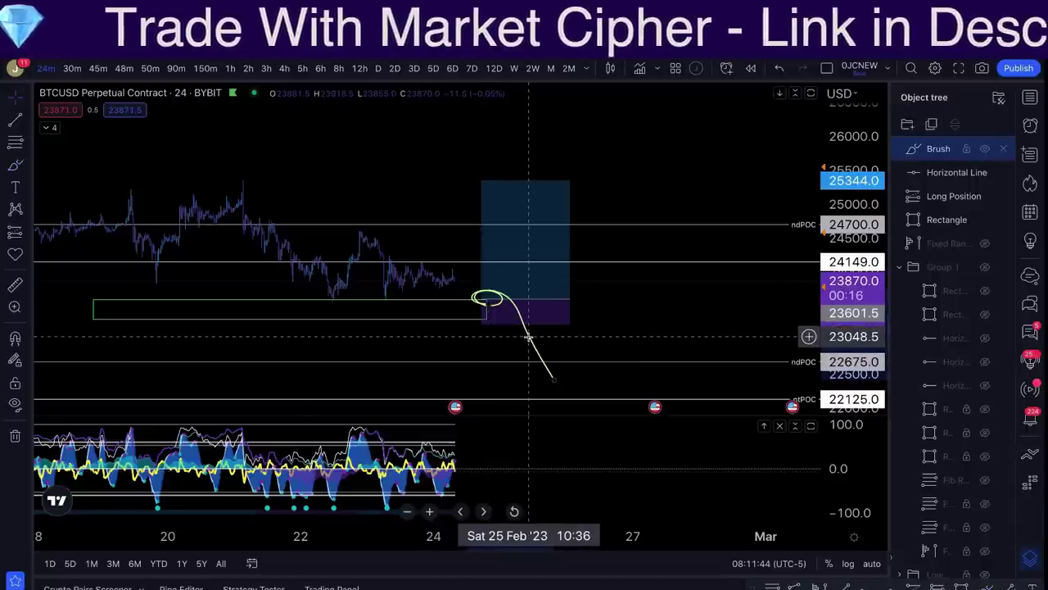
key("ctrl+z")
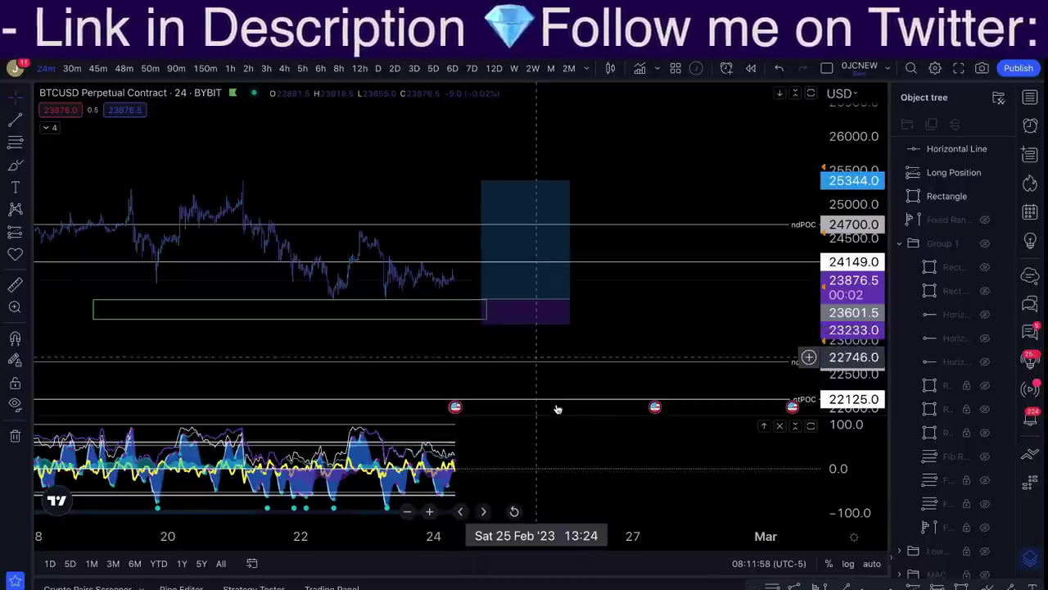
left_click_drag(560, 418, 562, 343)
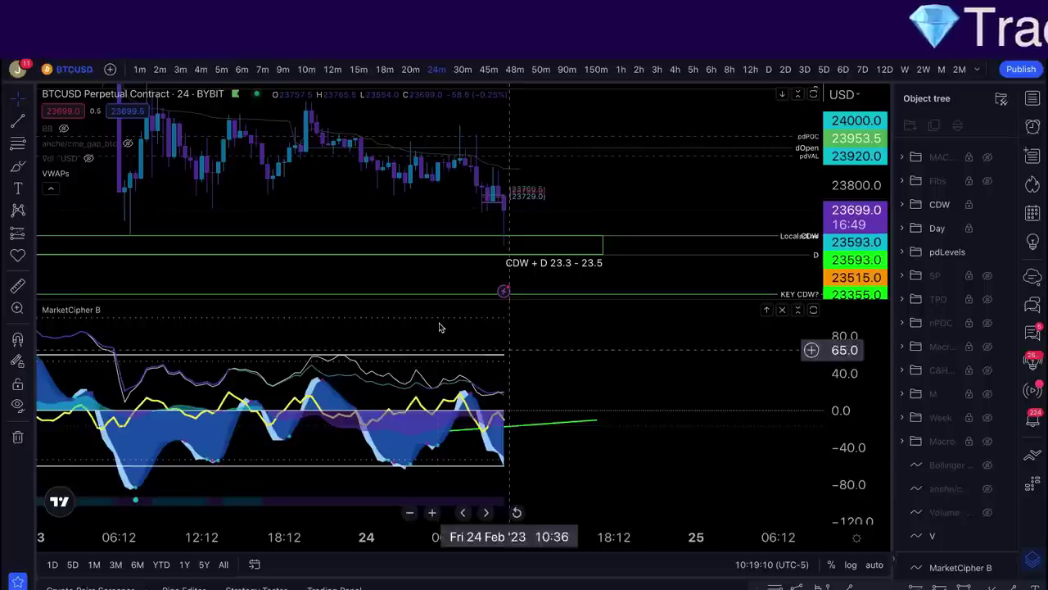
scroll(440, 327, "up", 2)
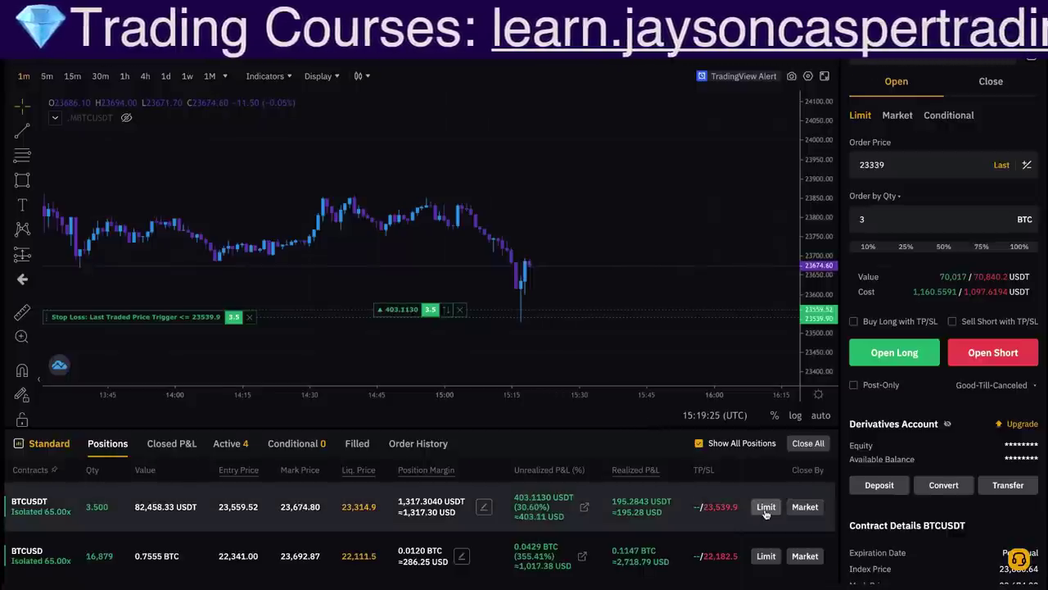
- Drag the BTCUSDT stop-loss line up toward the entry price
left_click_drag(187, 323, 187, 310)
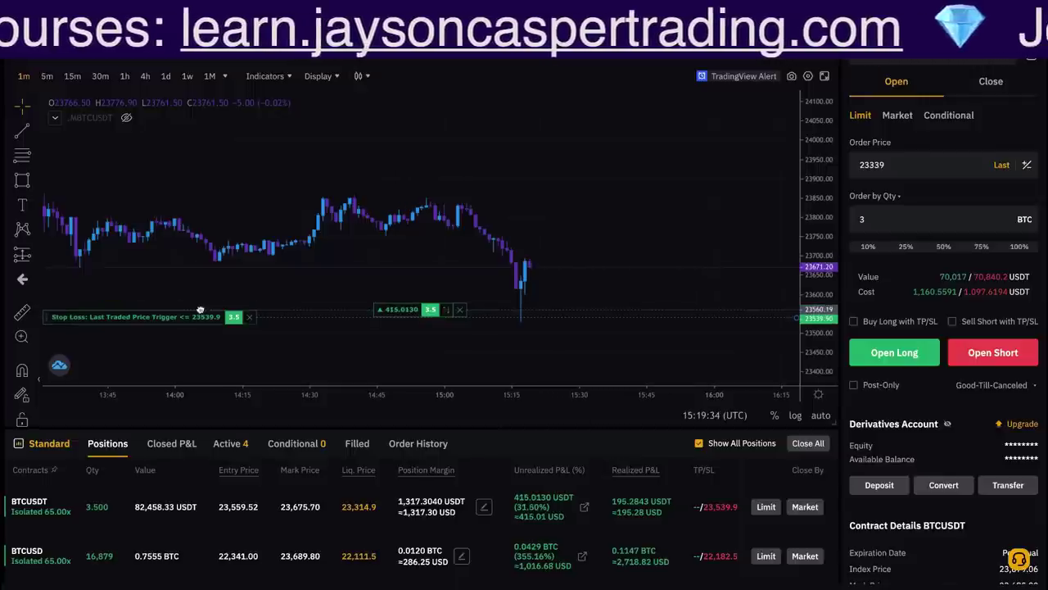